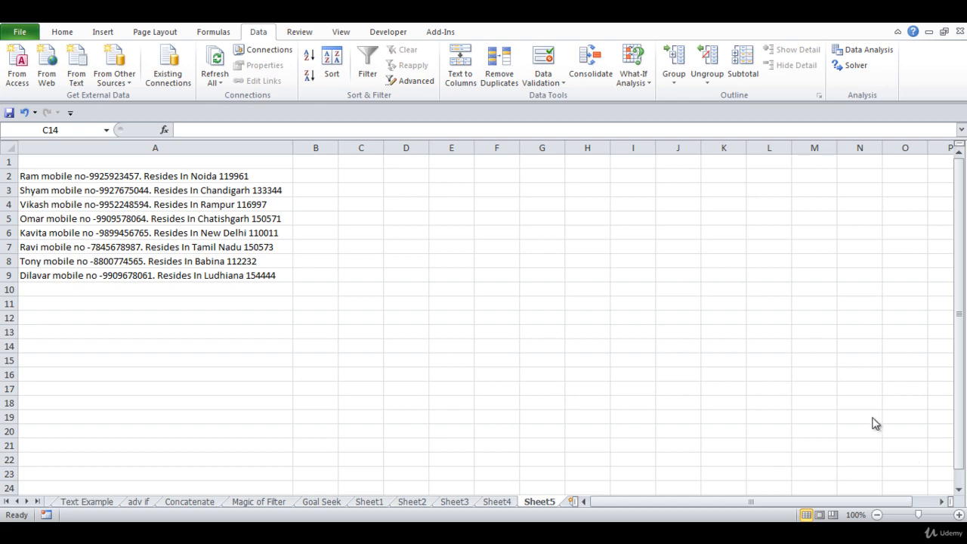
- Try to run Text to Columns on the two-column range A2:B2
{"action": "left_click", "coordinate": [307, 306]}
{"action": "left_click_drag", "start_coordinate": [259, 176], "coordinate": [316, 176]}
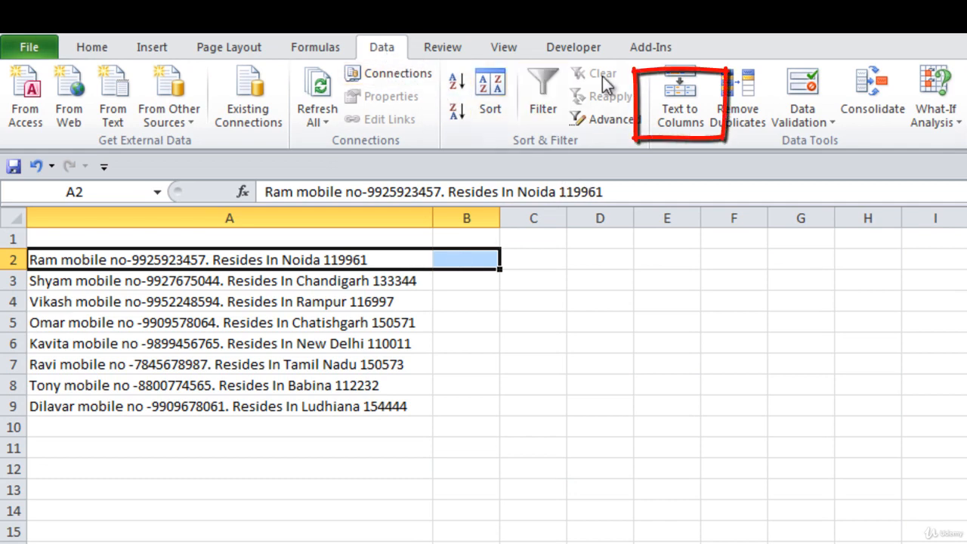
{"action": "left_click", "coordinate": [675, 106]}
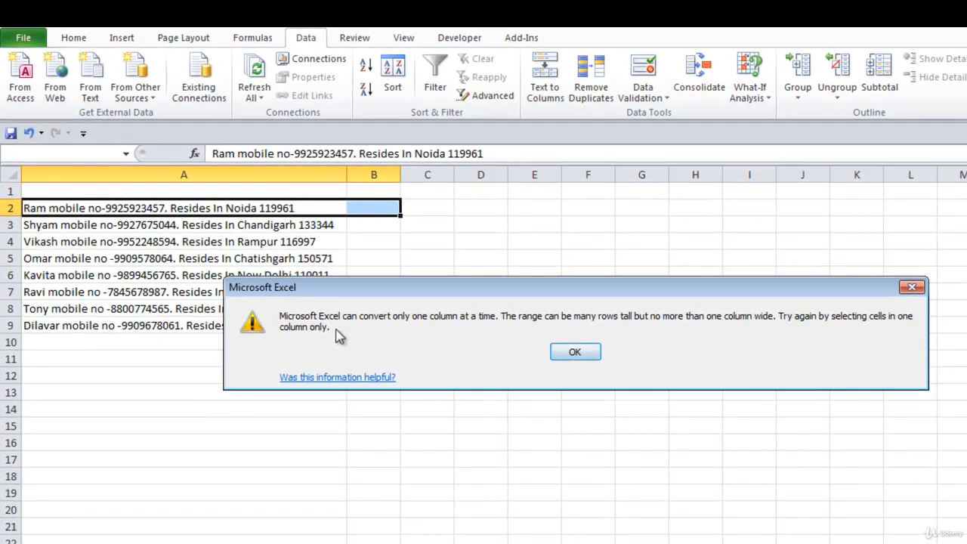
{"action": "left_click", "coordinate": [603, 352]}
{"action": "left_click", "coordinate": [372, 296]}
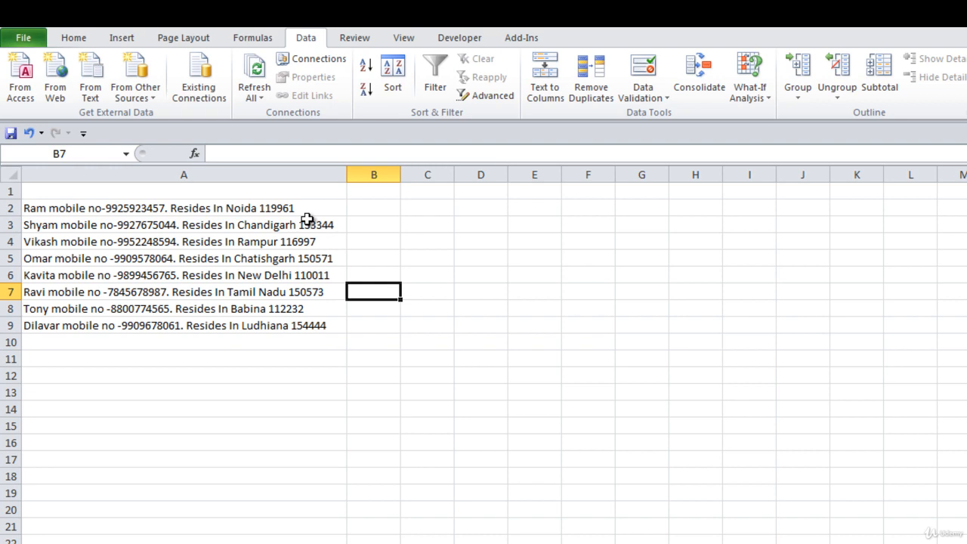
- Start a Text to Columns conversion on A2:A9, treating the data as Delimited
{"action": "left_click_drag", "start_coordinate": [302, 207], "coordinate": [308, 334]}
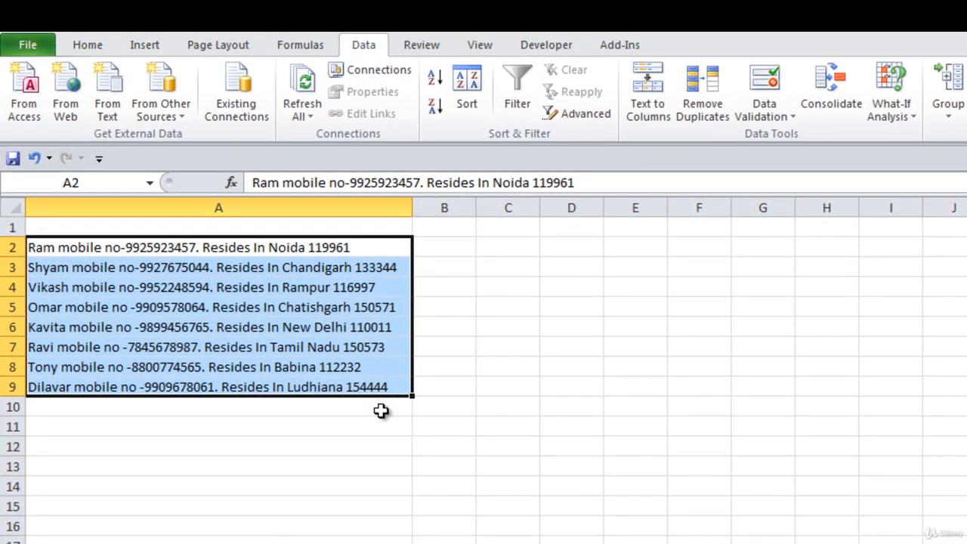
{"action": "left_click", "coordinate": [647, 90]}
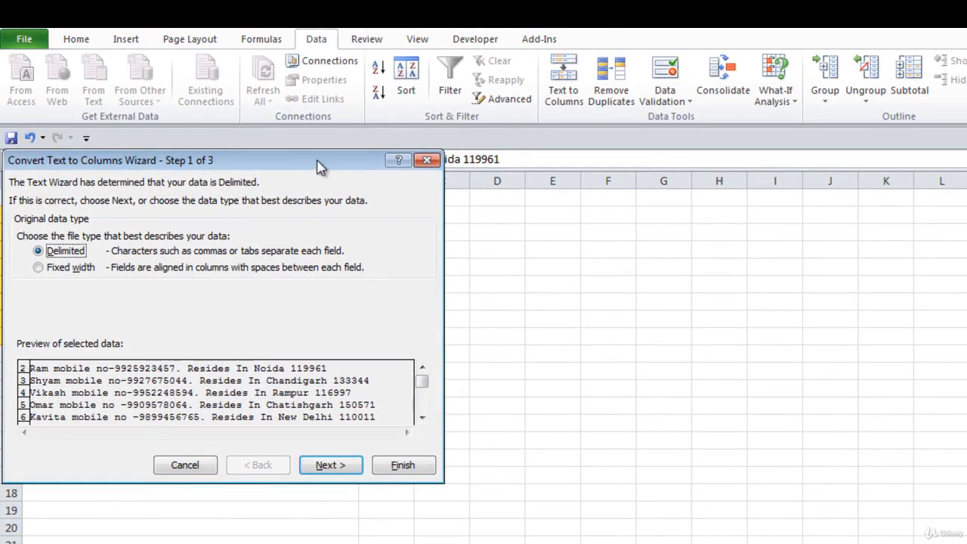
{"action": "left_click_drag", "start_coordinate": [362, 182], "coordinate": [658, 206]}
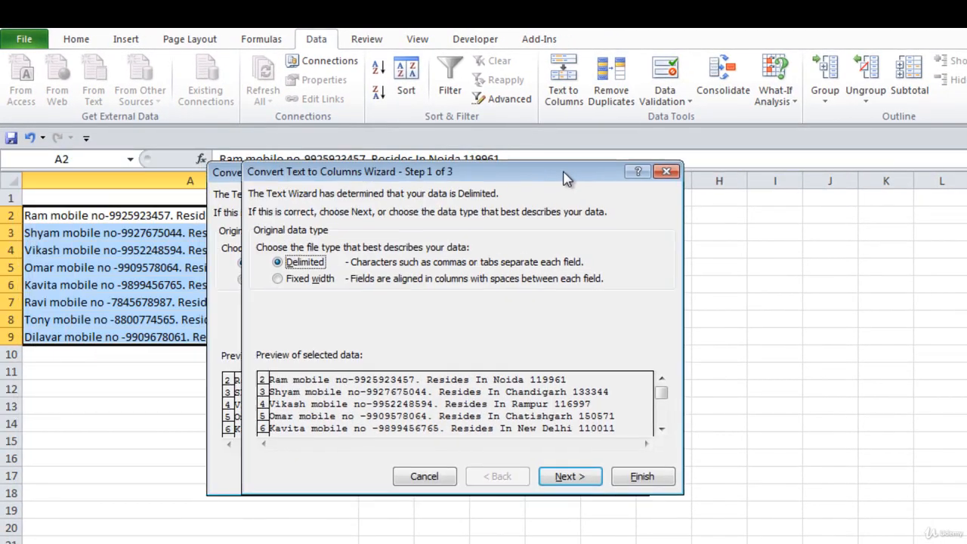
{"action": "left_click_drag", "start_coordinate": [564, 172], "coordinate": [581, 173]}
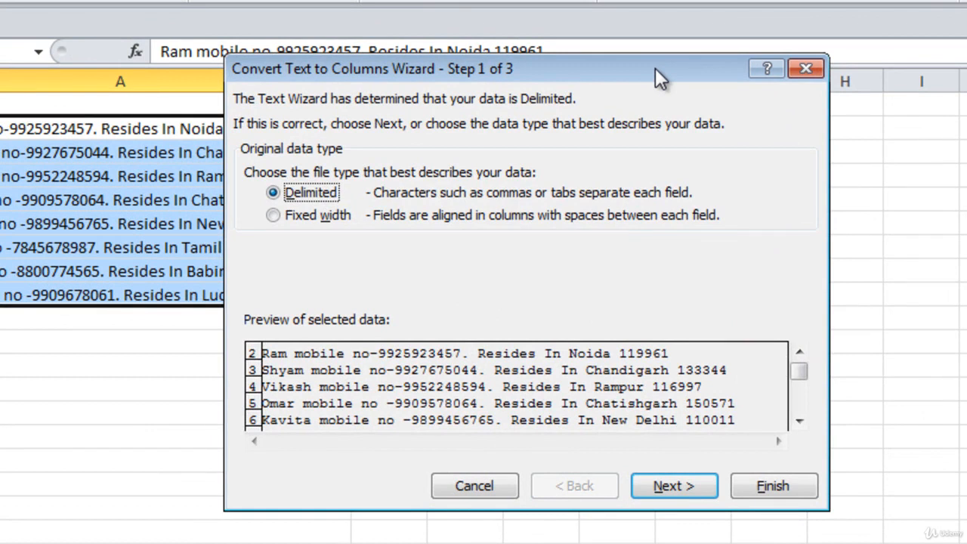
{"action": "left_click_drag", "start_coordinate": [655, 67], "coordinate": [719, 72]}
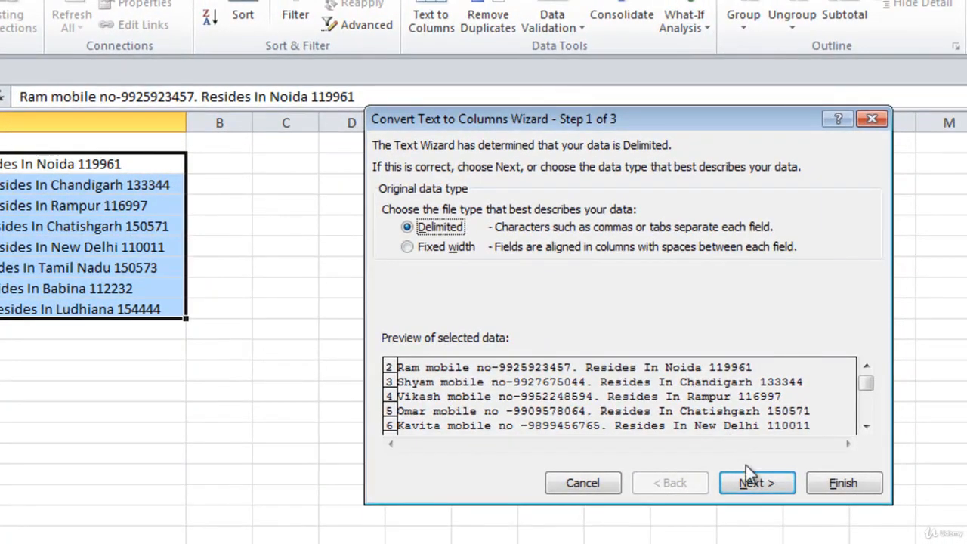
{"action": "left_click", "coordinate": [750, 481]}
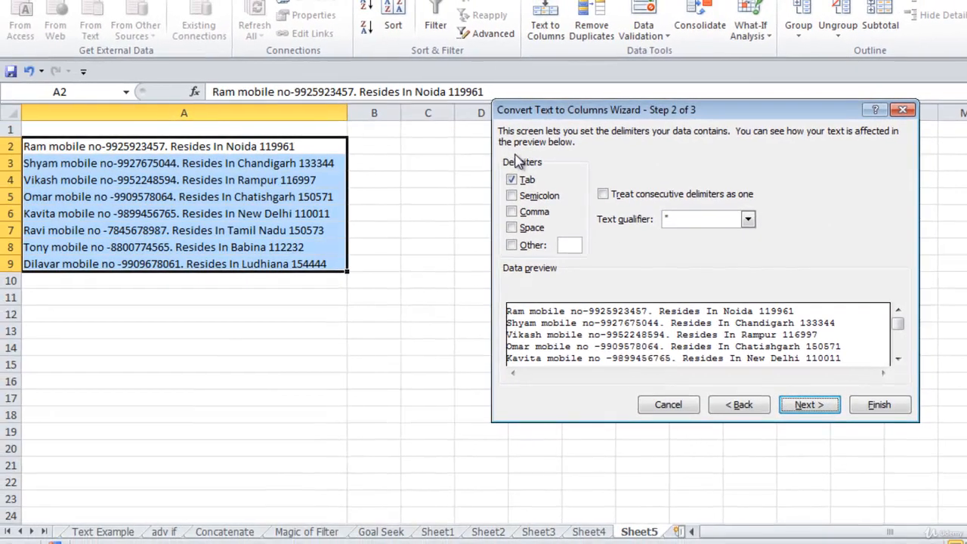
- Try splitting A2:A9 at the Space delimiter instead of Tab, and undo the finished conversion
{"action": "left_click", "coordinate": [388, 205]}
{"action": "left_click", "coordinate": [512, 179]}
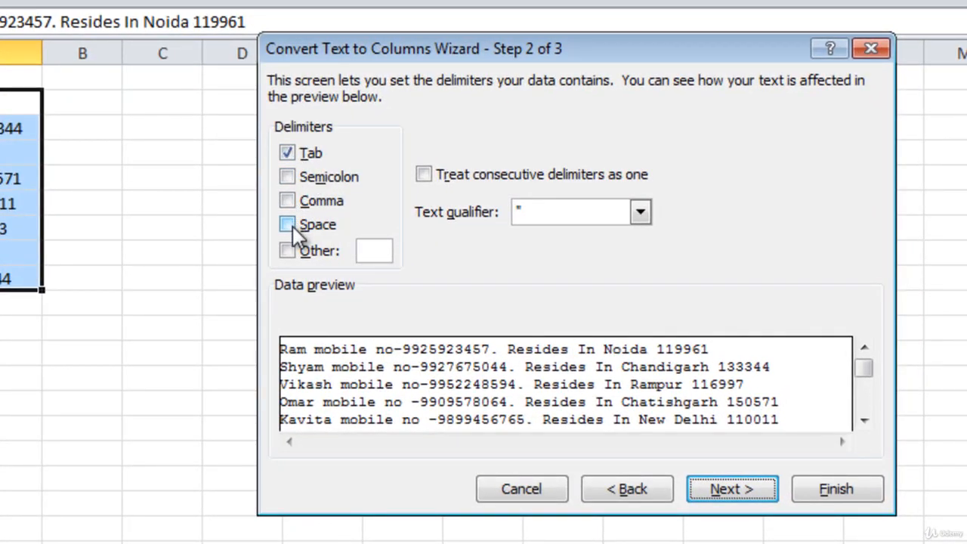
{"action": "left_click", "coordinate": [287, 153]}
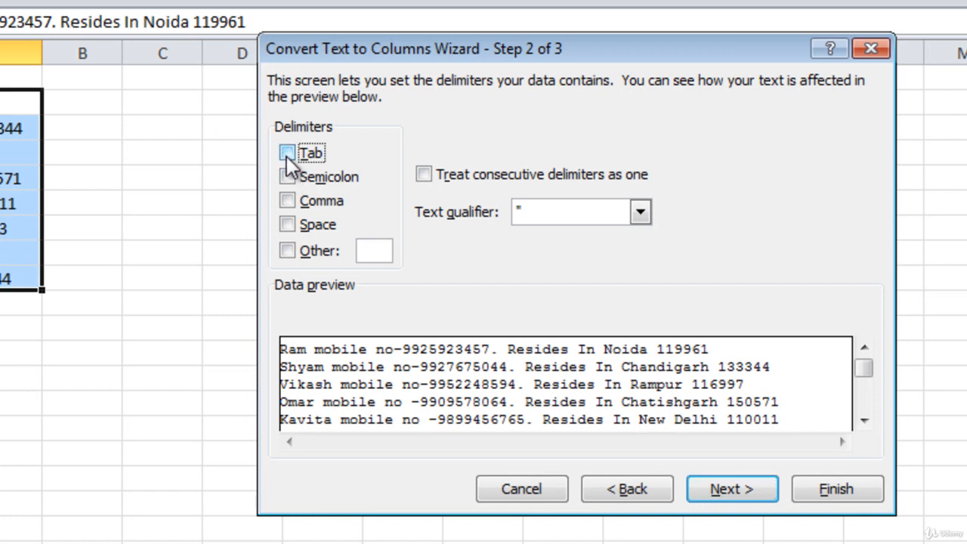
{"action": "left_click", "coordinate": [287, 225]}
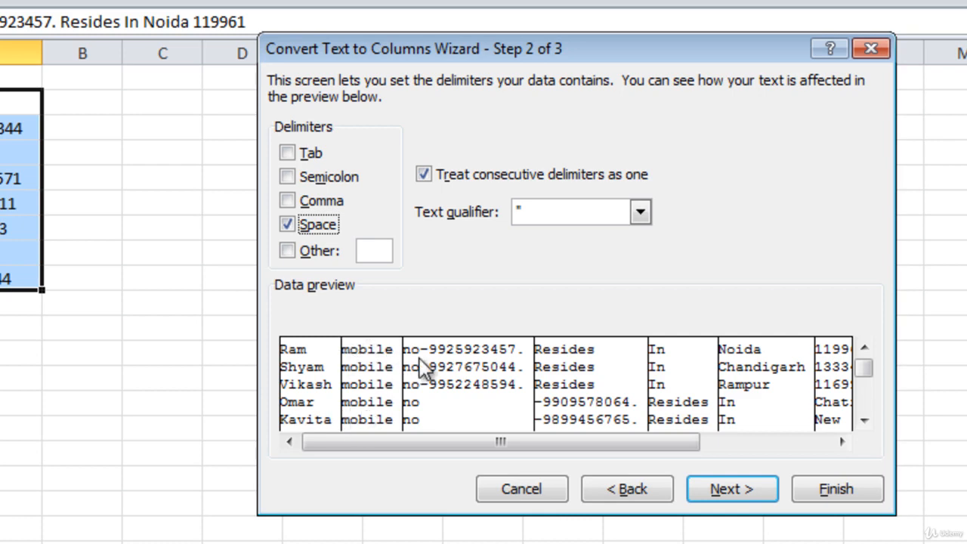
{"action": "left_click", "coordinate": [732, 484]}
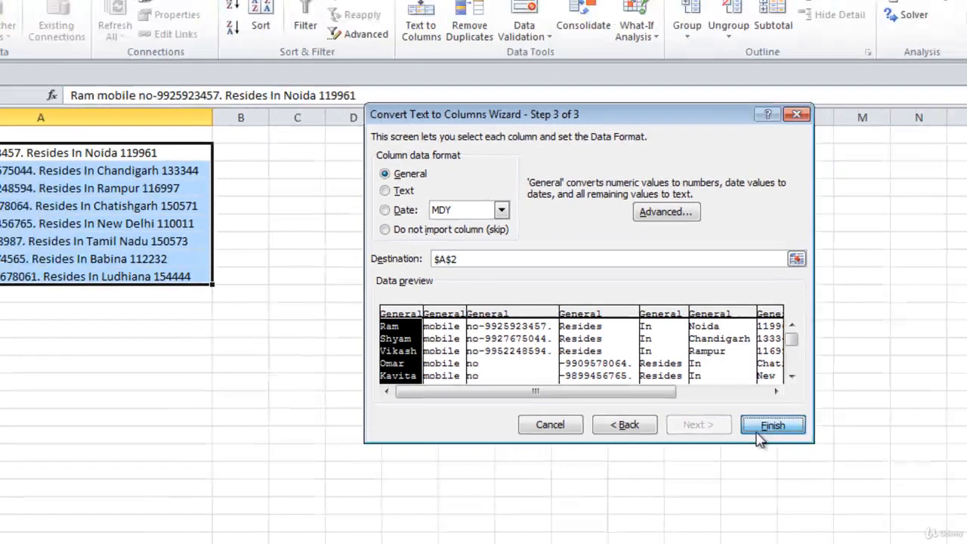
{"action": "left_click", "coordinate": [831, 486]}
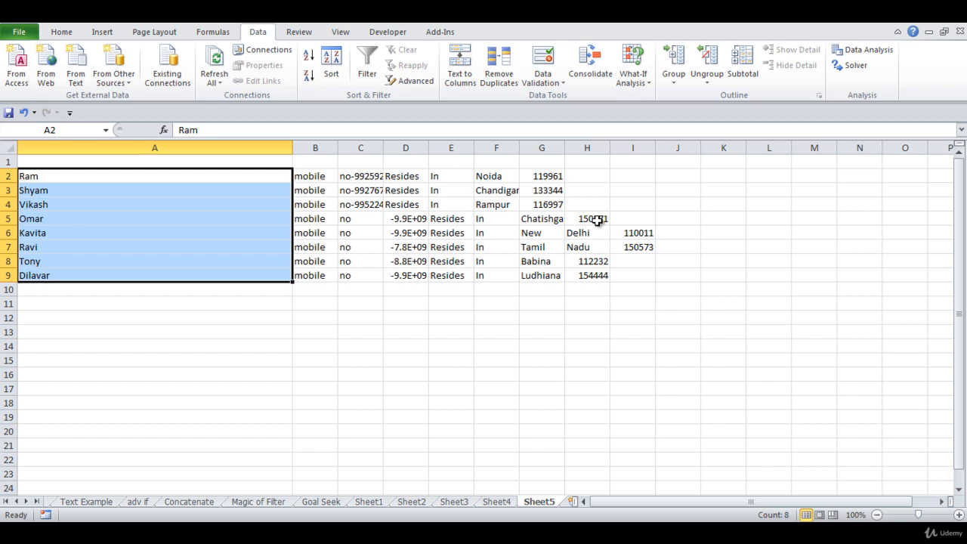
{"action": "key", "text": "ctrl+z"}
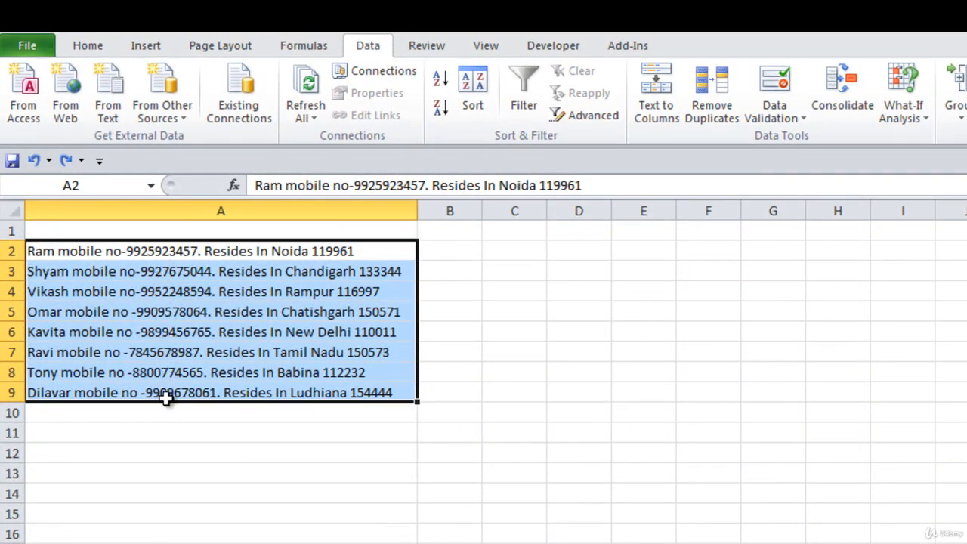
- Restart Text to Columns on A2:A9 as Delimited, replacing the Space delimiter with a hyphen as the Other delimiter
{"action": "left_click", "coordinate": [664, 112]}
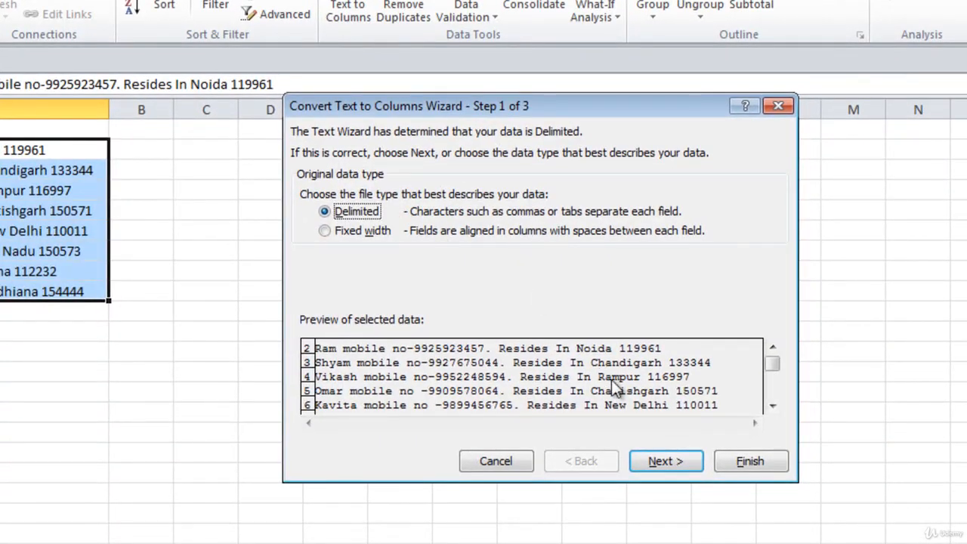
{"action": "left_click", "coordinate": [652, 461]}
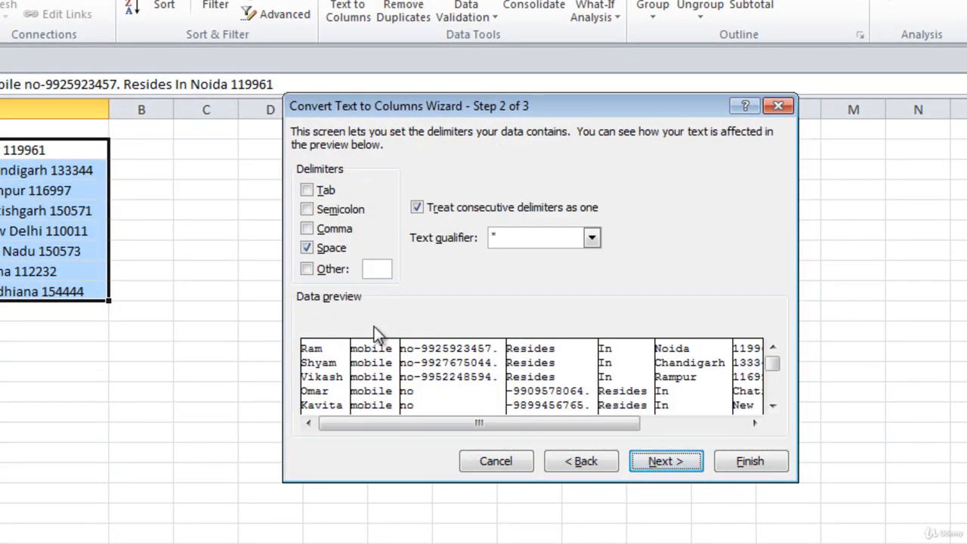
{"action": "left_click", "coordinate": [306, 248]}
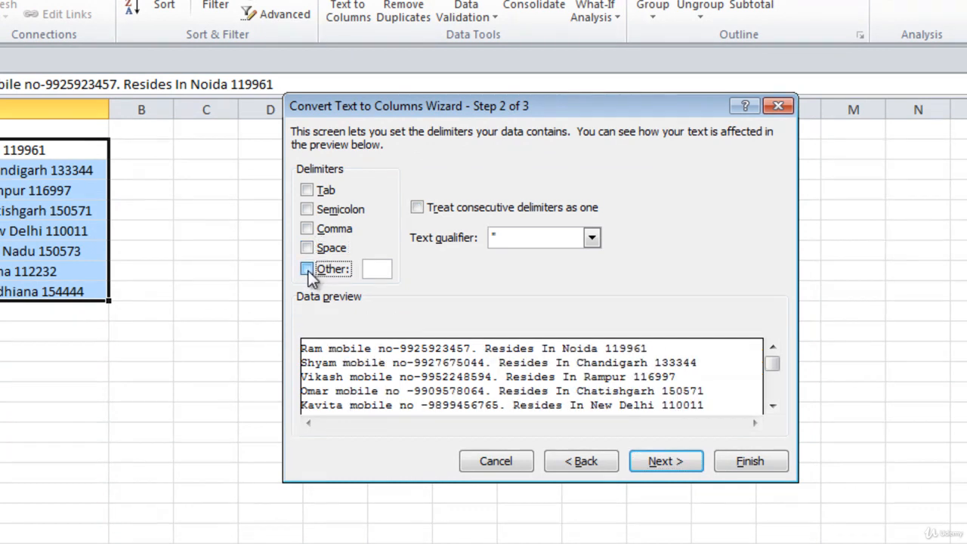
{"action": "left_click", "coordinate": [307, 269]}
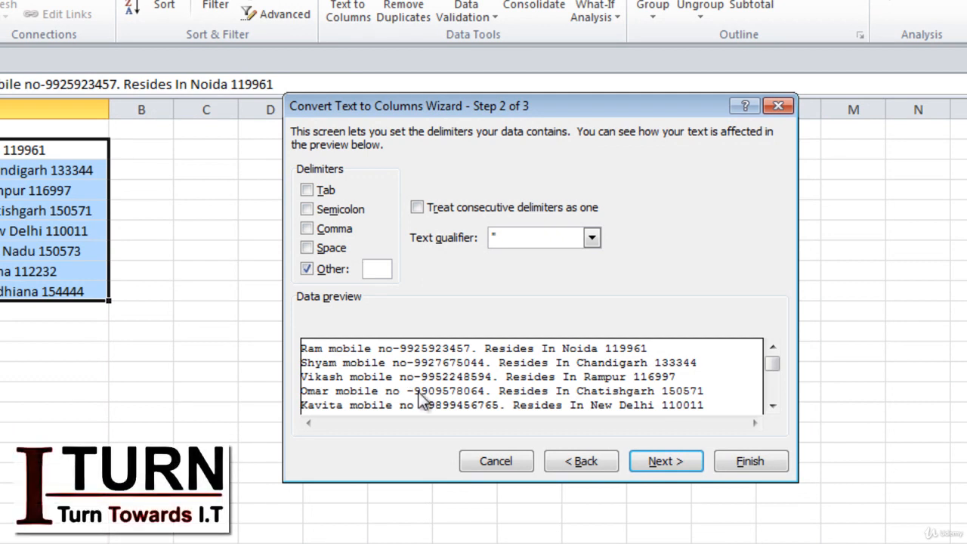
{"action": "type", "text": "-"}
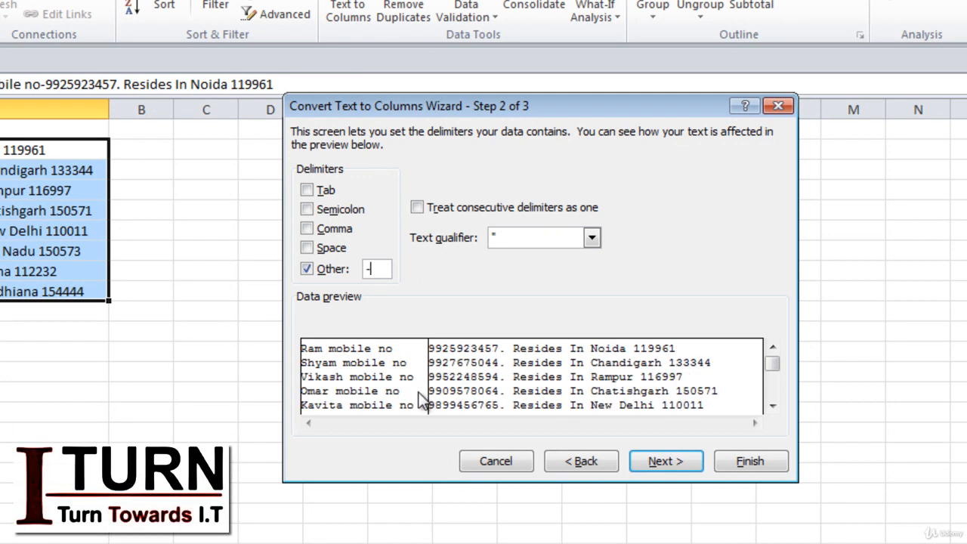
- Preview splitting the data with "a" and "1" as the Other delimiter, leaving the delimiter character empty
{"action": "key", "text": "BackSpace"}
{"action": "type", "text": "a"}
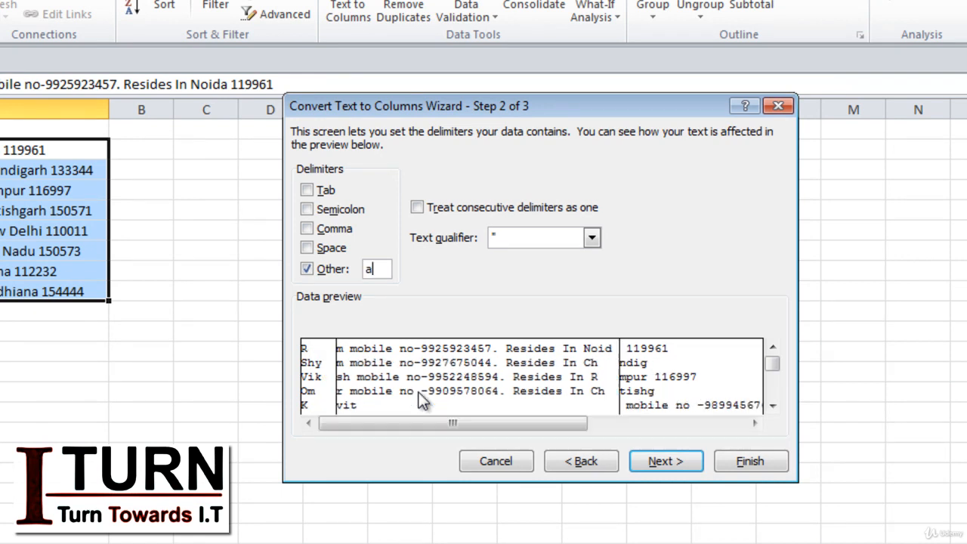
{"action": "key", "text": "BackSpace"}
{"action": "type", "text": "1"}
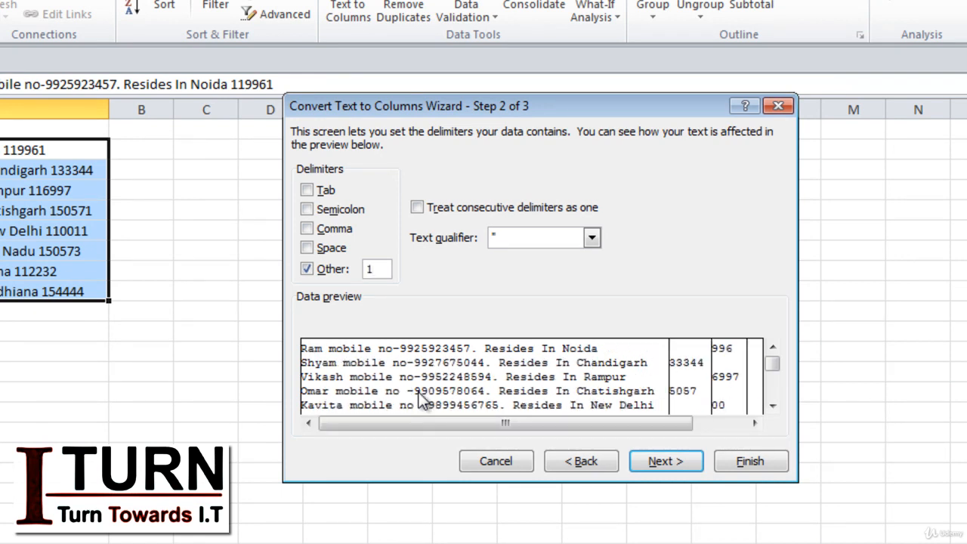
{"action": "key", "text": "BackSpace"}
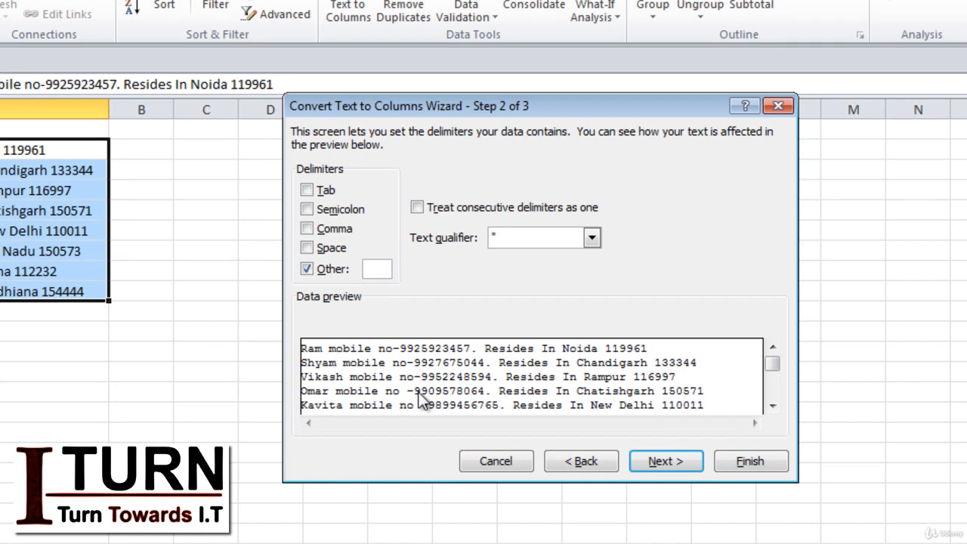
{"action": "type", "text": "a"}
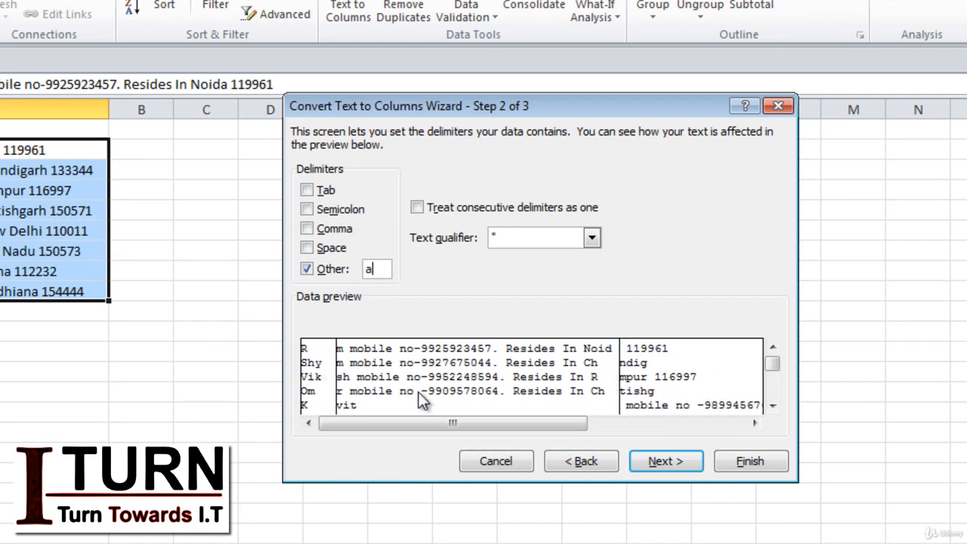
{"action": "key", "text": "BackSpace"}
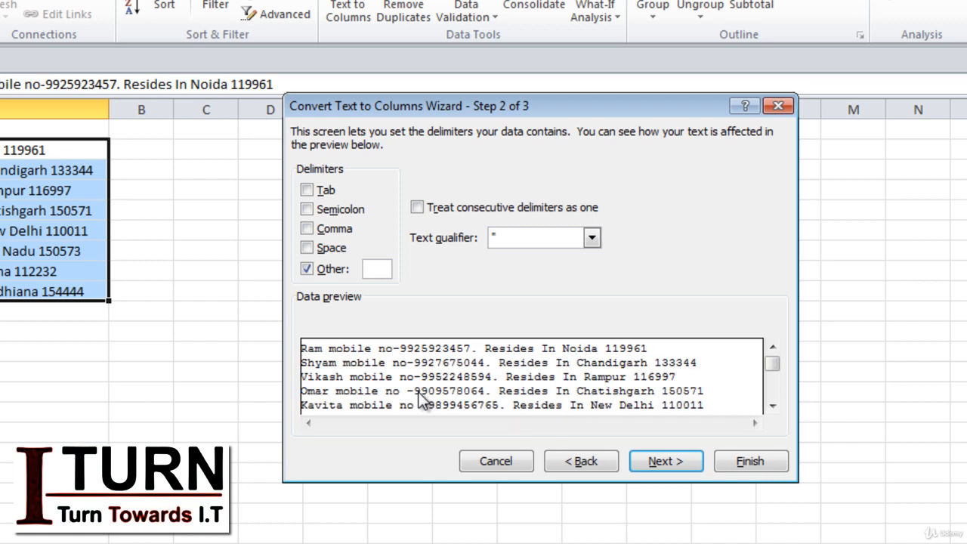
- Split the text in A2:A9 at the hyphen with "-" as the Other delimiter, and autofit column B
{"action": "type", "text": "-"}
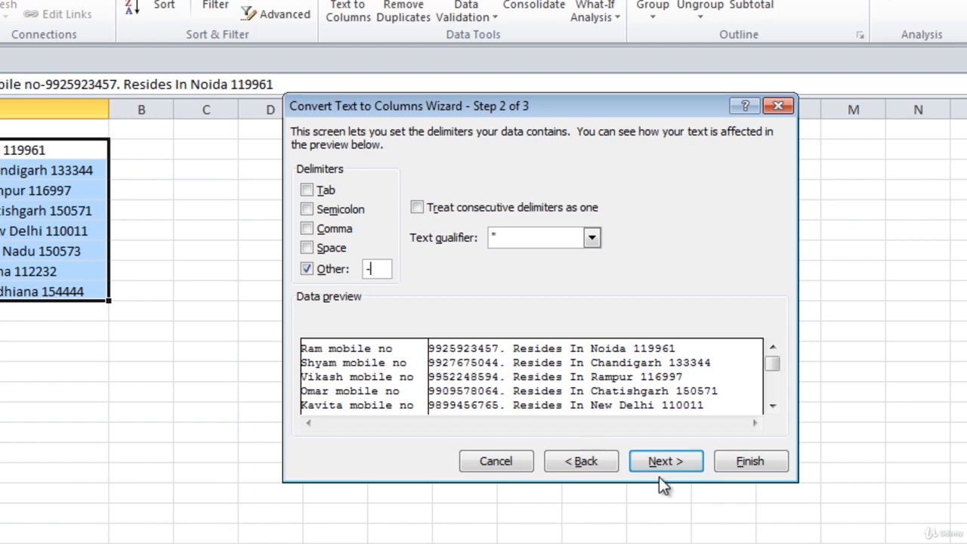
{"action": "left_click", "coordinate": [681, 463]}
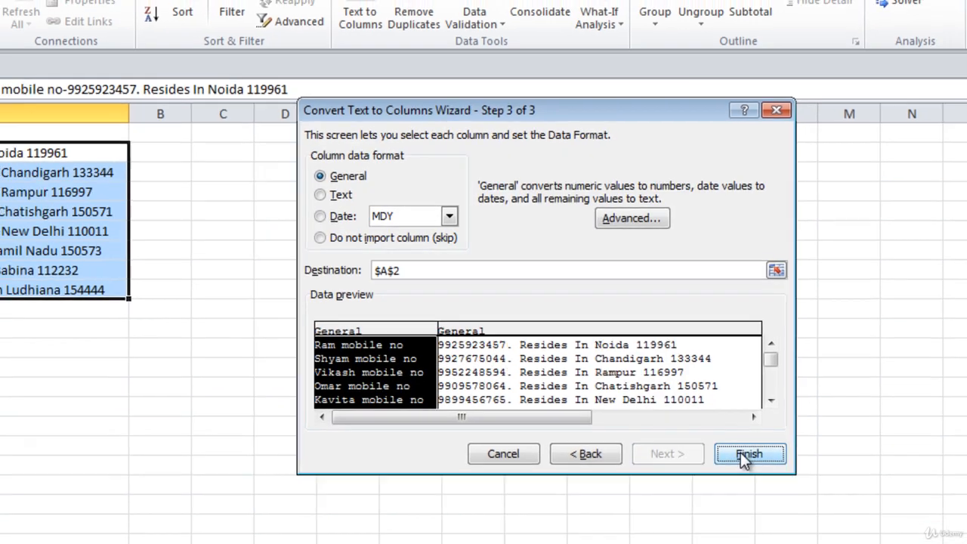
{"action": "left_click", "coordinate": [736, 461]}
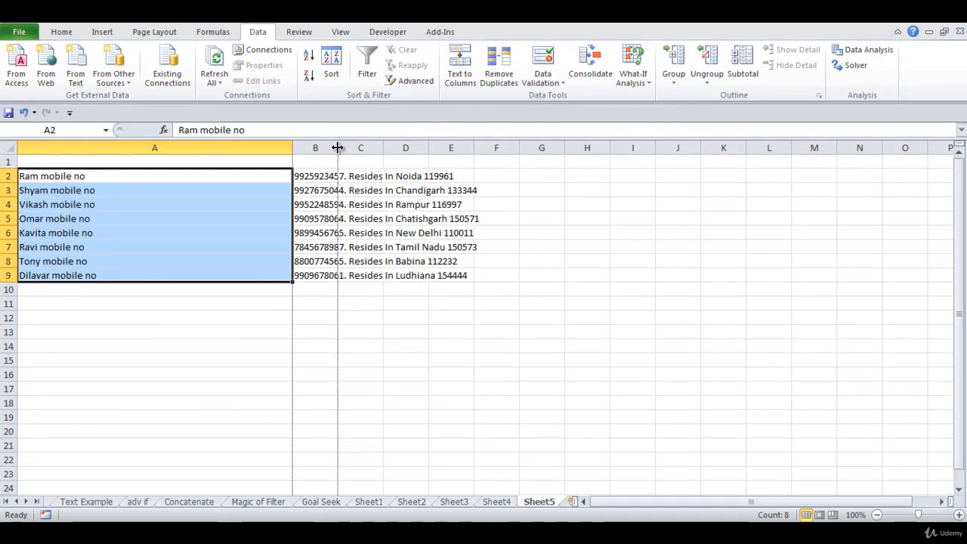
{"action": "double_click", "coordinate": [308, 140]}
- Start a Text to Columns conversion on B2:B9, changing the data type to Delimited
{"action": "left_click_drag", "start_coordinate": [341, 175], "coordinate": [343, 264]}
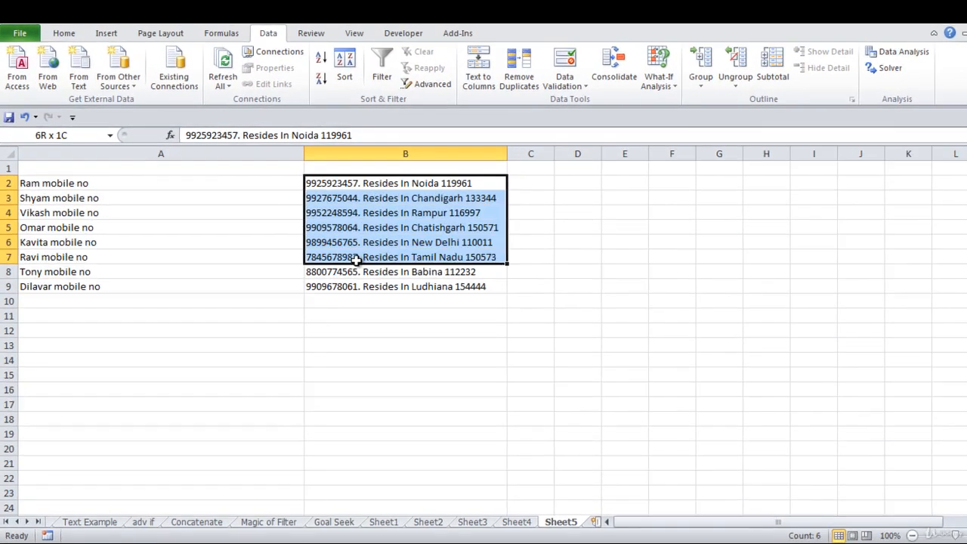
{"action": "left_click_drag", "start_coordinate": [477, 369], "coordinate": [477, 380]}
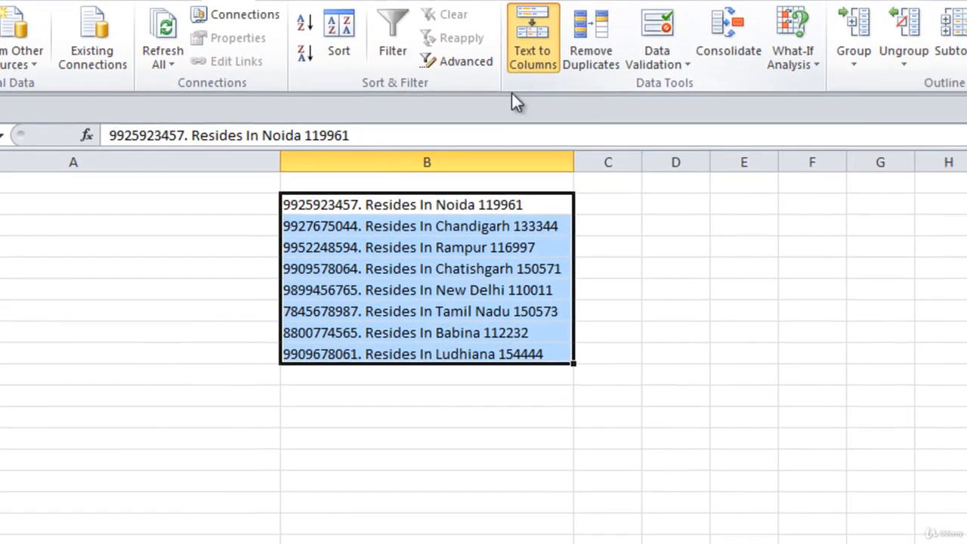
{"action": "left_click", "coordinate": [515, 66]}
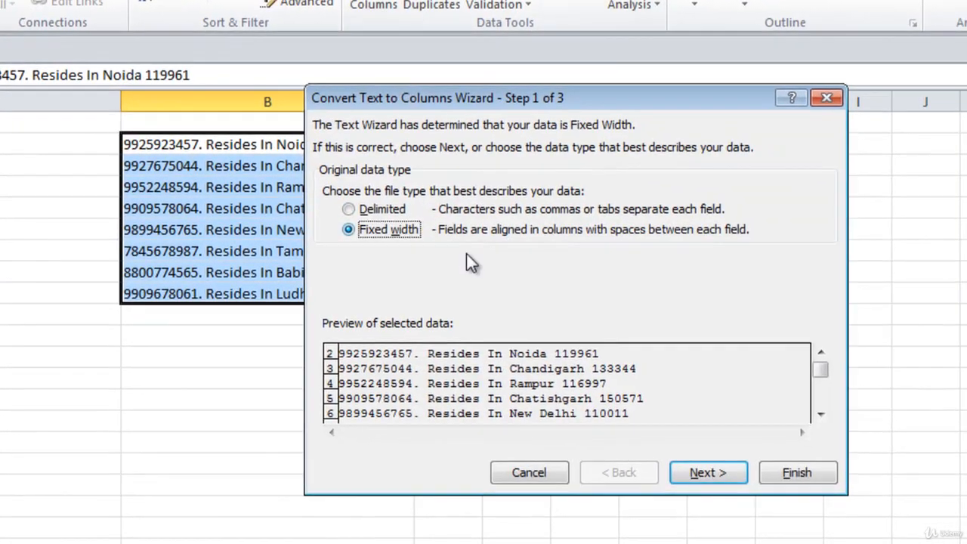
{"action": "left_click", "coordinate": [385, 212]}
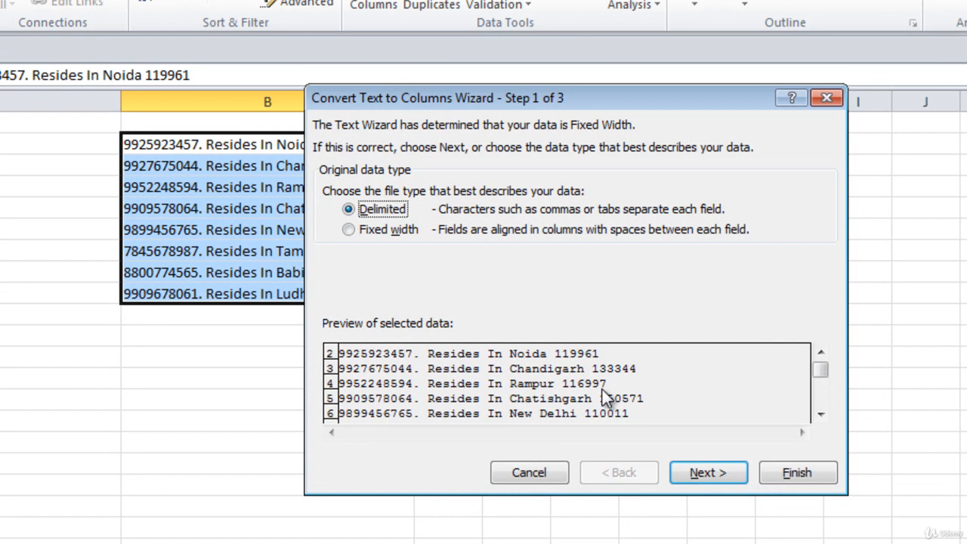
{"action": "left_click", "coordinate": [700, 475]}
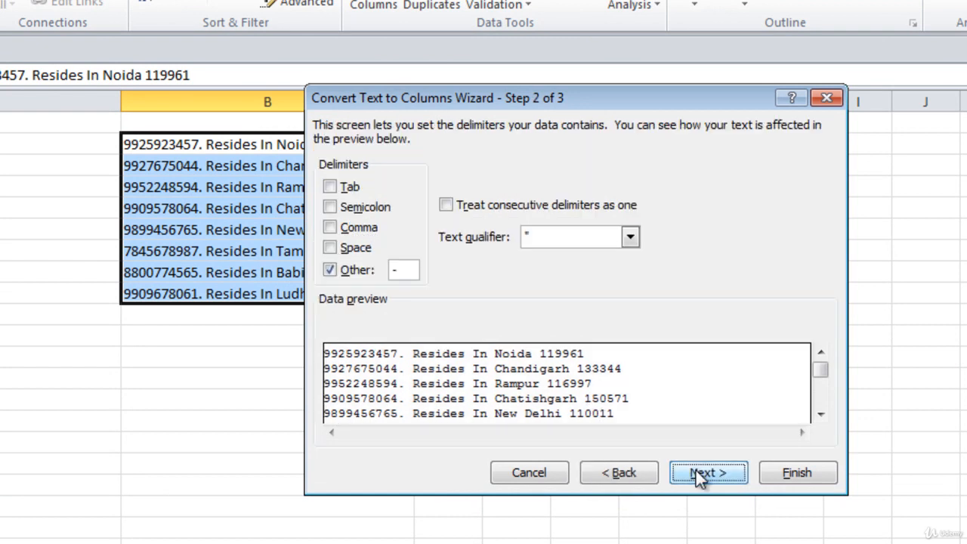
- Replace the Other delimiter with a period and finish splitting B2:B9
{"action": "left_click", "coordinate": [405, 270]}
{"action": "key", "text": "BackSpace"}
{"action": "type", "text": "."}
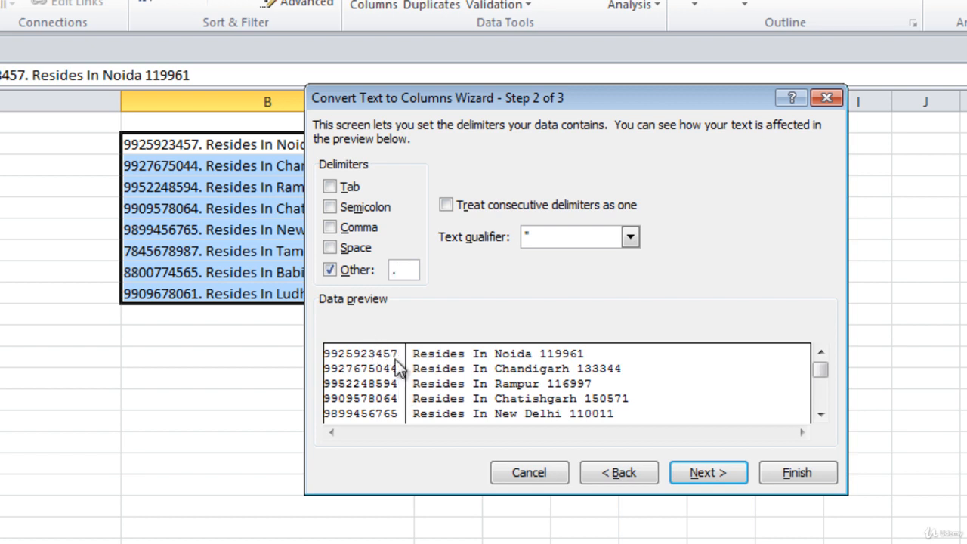
{"action": "left_click", "coordinate": [690, 476]}
{"action": "left_click", "coordinate": [785, 474]}
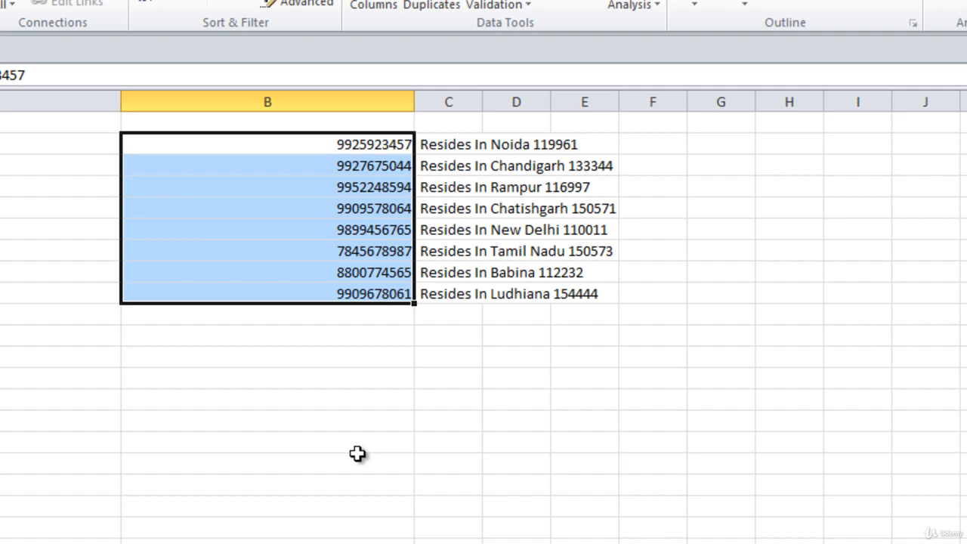
- Undo the period split, the column autofit and the hyphen split, restoring the combined text in A2:A9
{"action": "key", "text": "ctrl+z"}
{"action": "key", "text": "ctrl+z"}
{"action": "key", "text": "ctrl+z"}
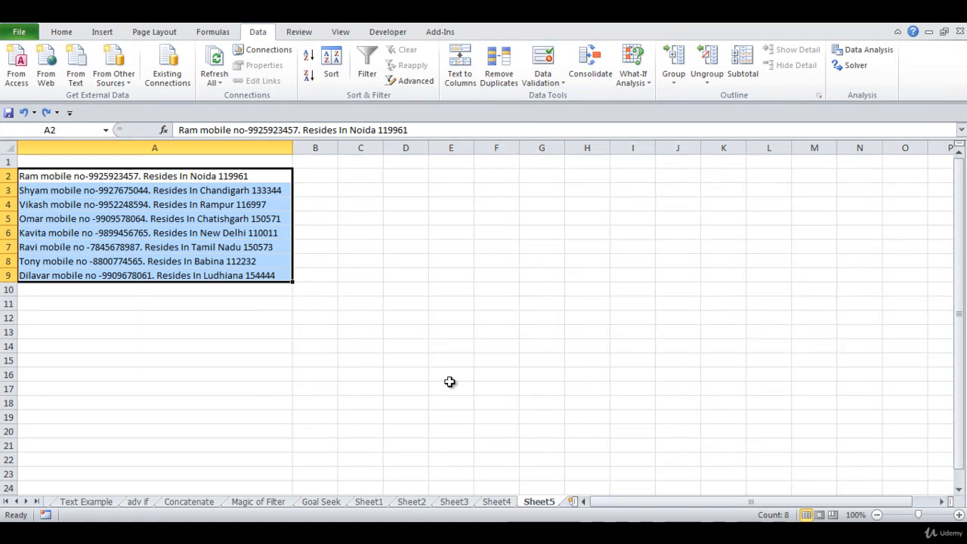
- Start a Text to Columns conversion on A2:A9 with Fixed width as the data type
{"action": "left_click", "coordinate": [467, 89]}
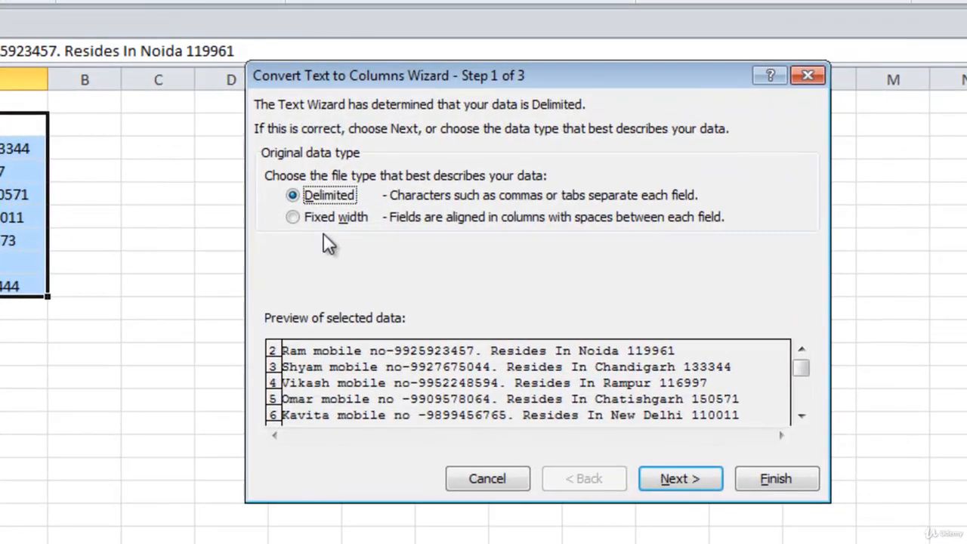
{"action": "left_click", "coordinate": [317, 217]}
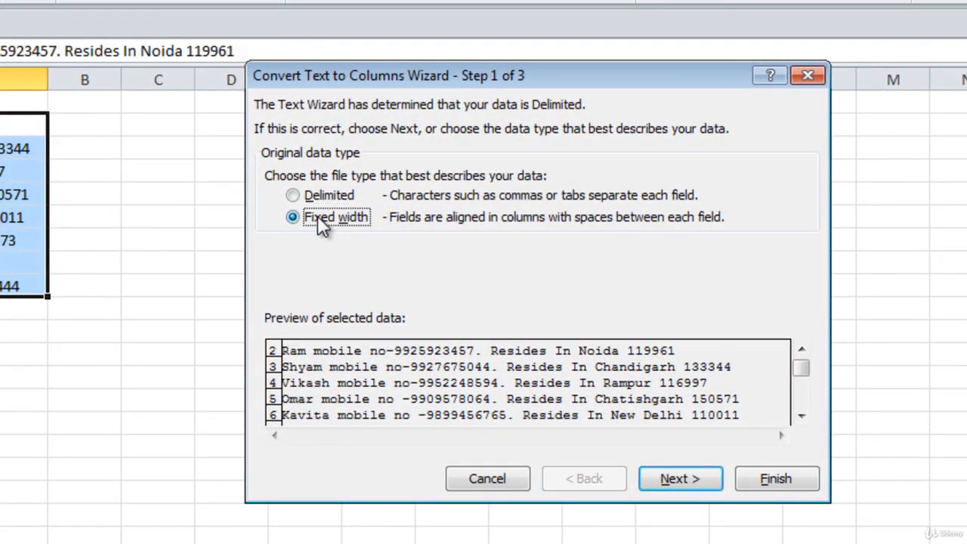
{"action": "left_click", "coordinate": [680, 479]}
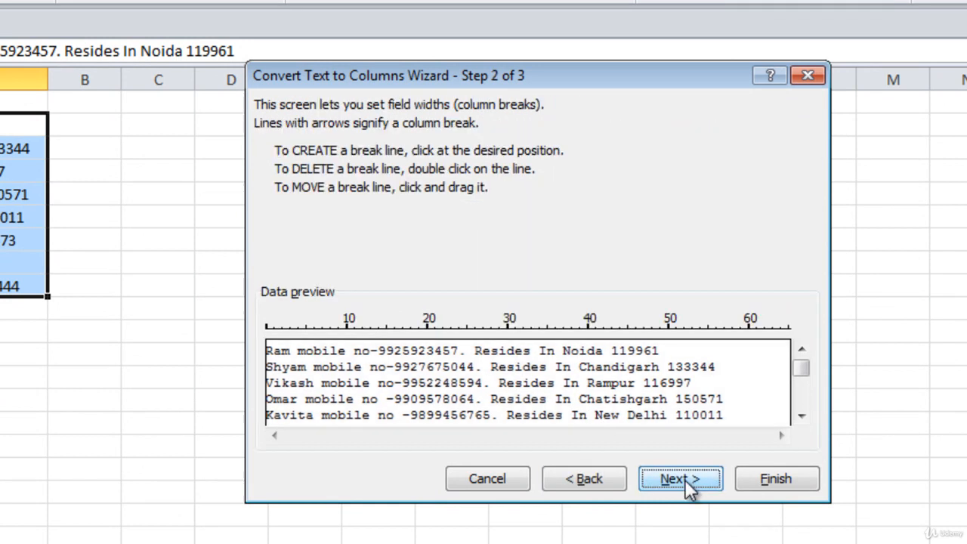
- Add column breaks at 12, 32 and 27, delete the one at 27, and move the one at 32 to 35
{"action": "left_click", "coordinate": [365, 337]}
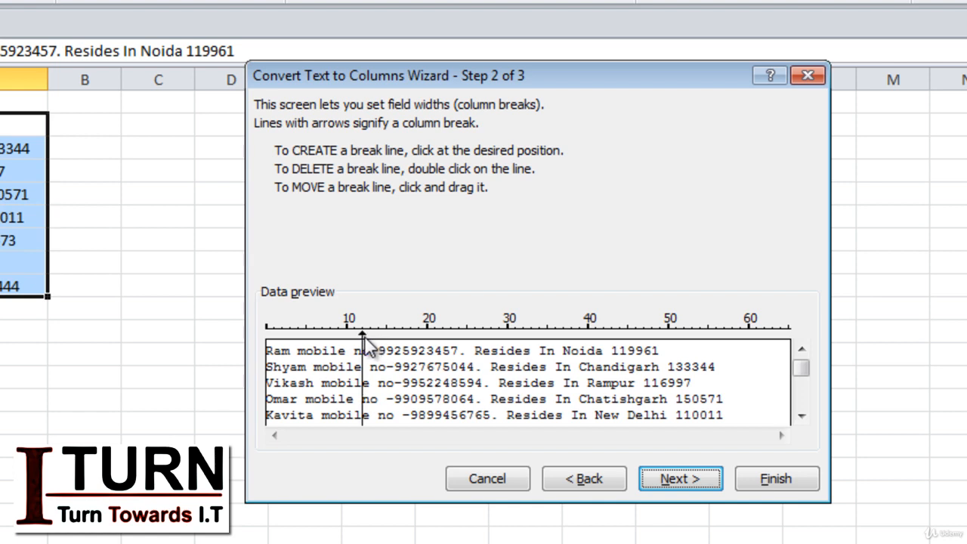
{"action": "left_click", "coordinate": [528, 343]}
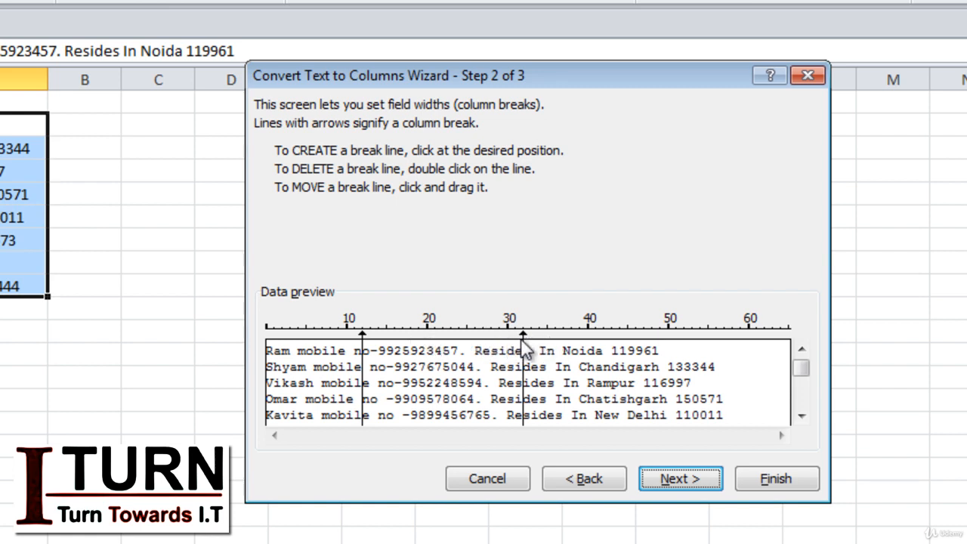
{"action": "left_click", "coordinate": [484, 342]}
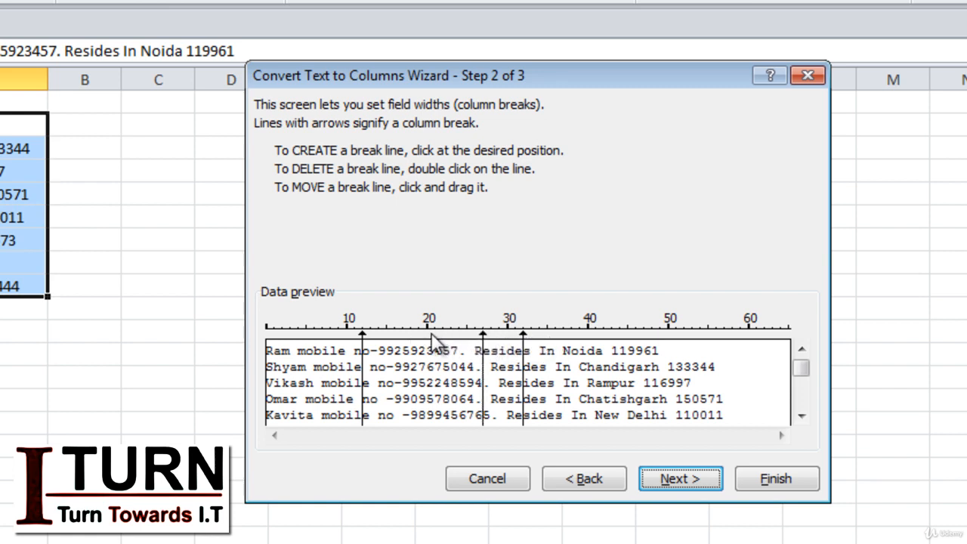
{"action": "double_click", "coordinate": [484, 342]}
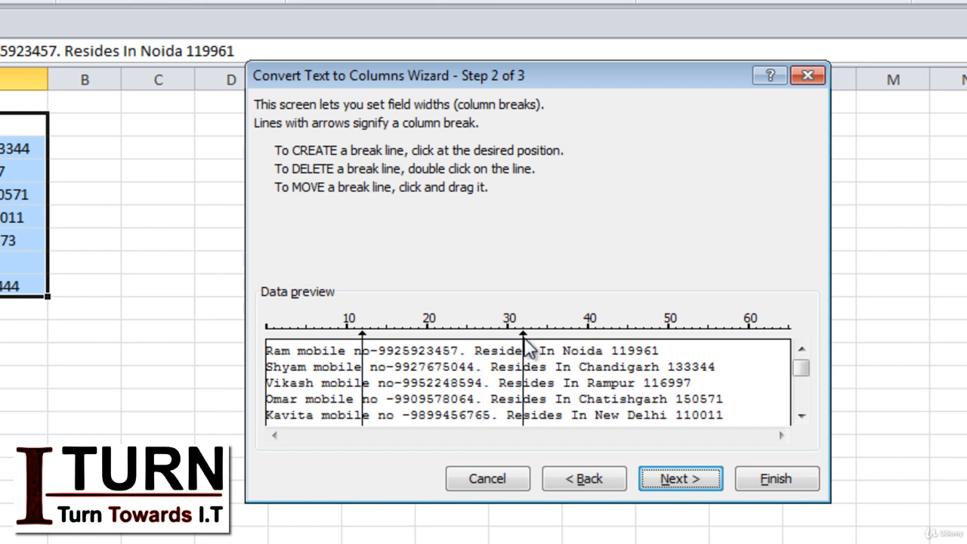
{"action": "left_click_drag", "start_coordinate": [523, 344], "coordinate": [548, 345]}
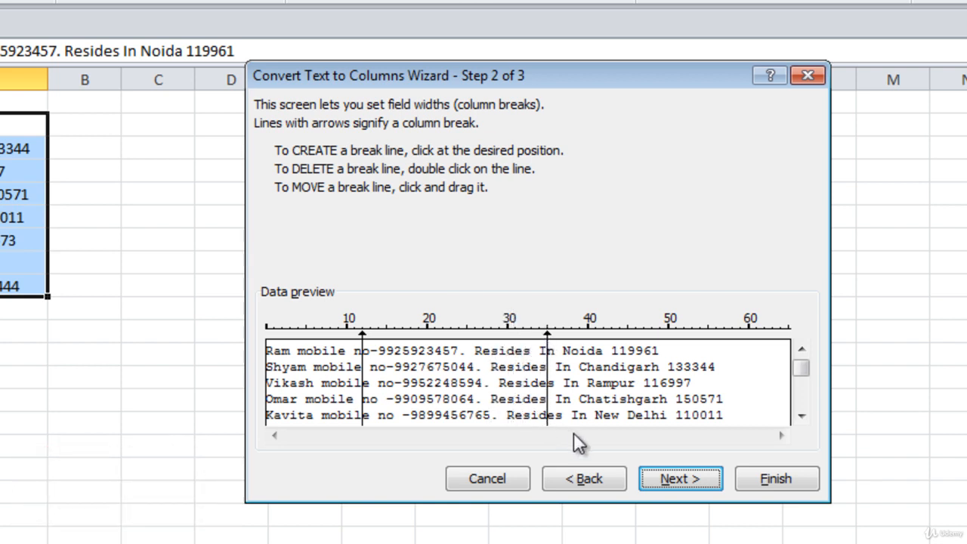
- Finish the fixed-width split of A2:A9 with the General format, and undo it
{"action": "left_click", "coordinate": [683, 481]}
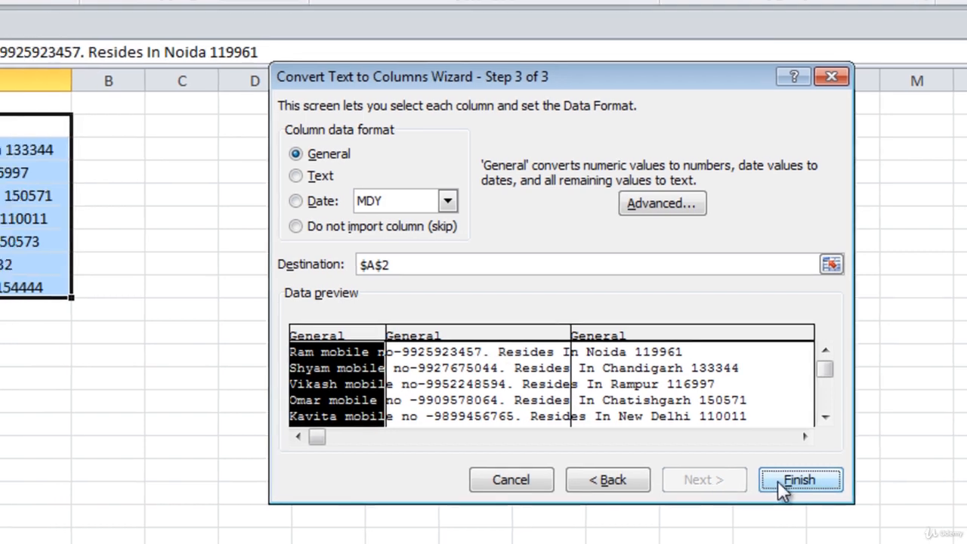
{"action": "left_click", "coordinate": [779, 482]}
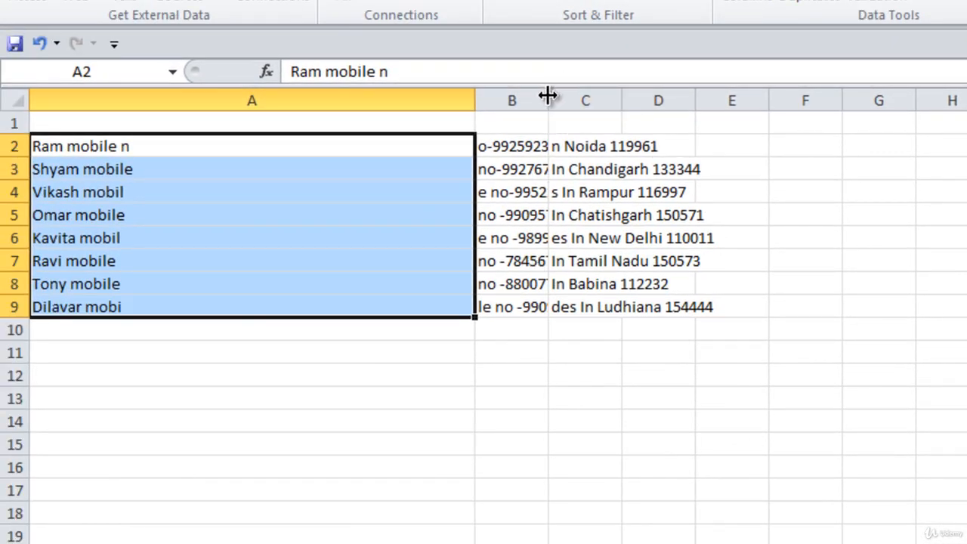
{"action": "key", "text": "ctrl+z"}
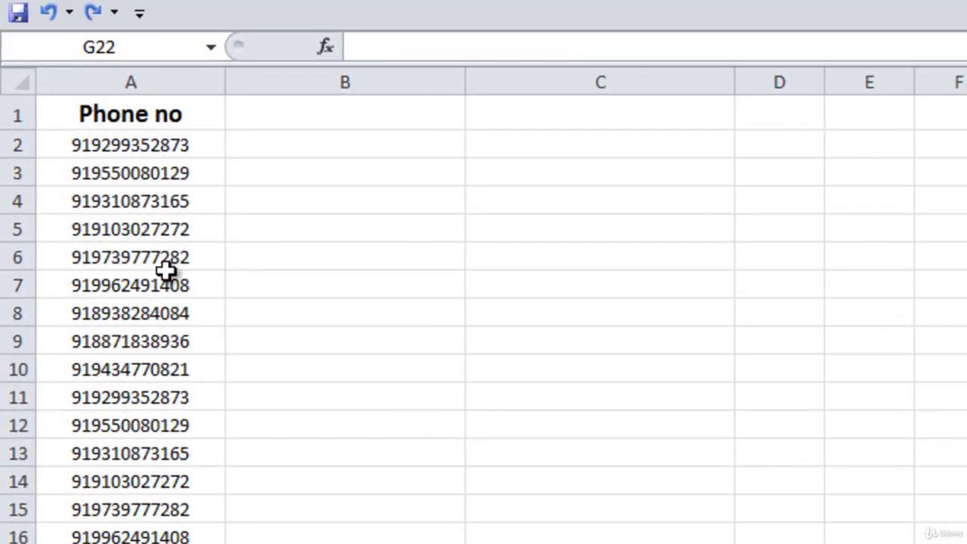
- Start a fixed-width Text to Columns conversion on all phone numbers from A2 down on the Concatenate sheet
{"action": "left_click", "coordinate": [136, 146]}
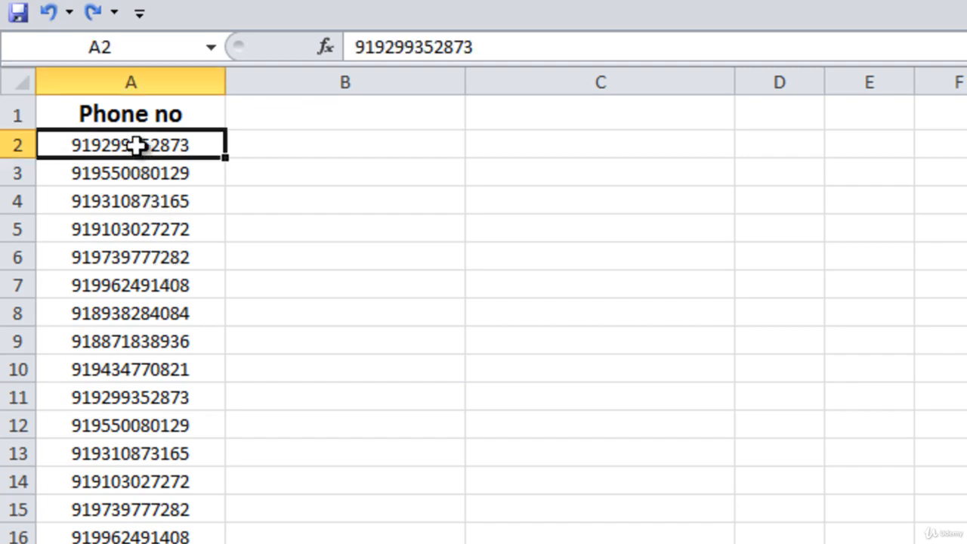
{"action": "key", "text": "ctrl+shift+Down"}
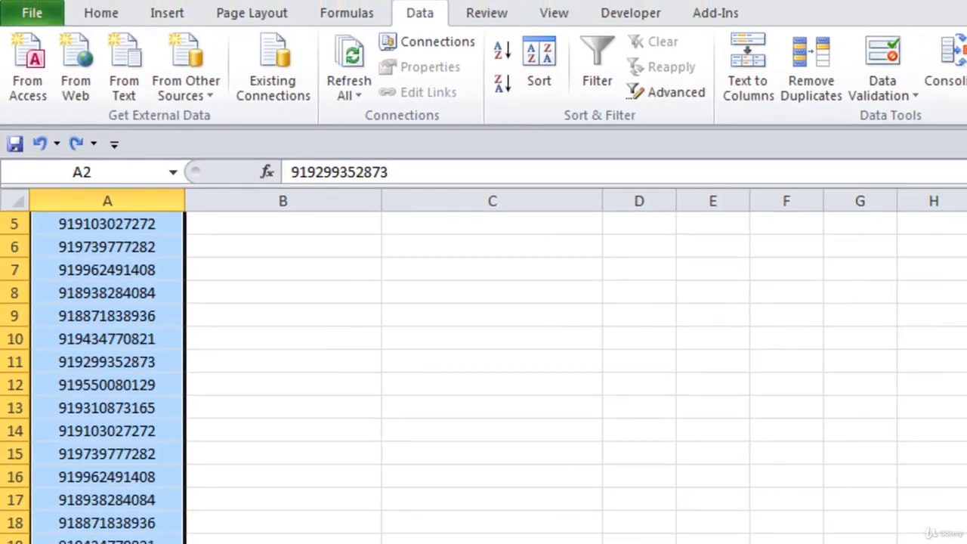
{"action": "scroll", "coordinate": [483, 378], "scroll_direction": "up", "scroll_amount": 2}
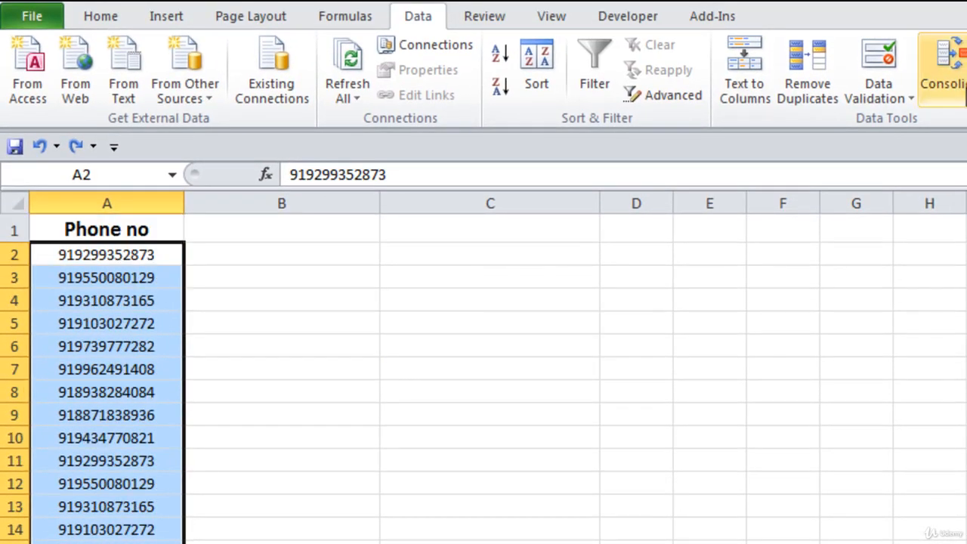
{"action": "left_click", "coordinate": [758, 103]}
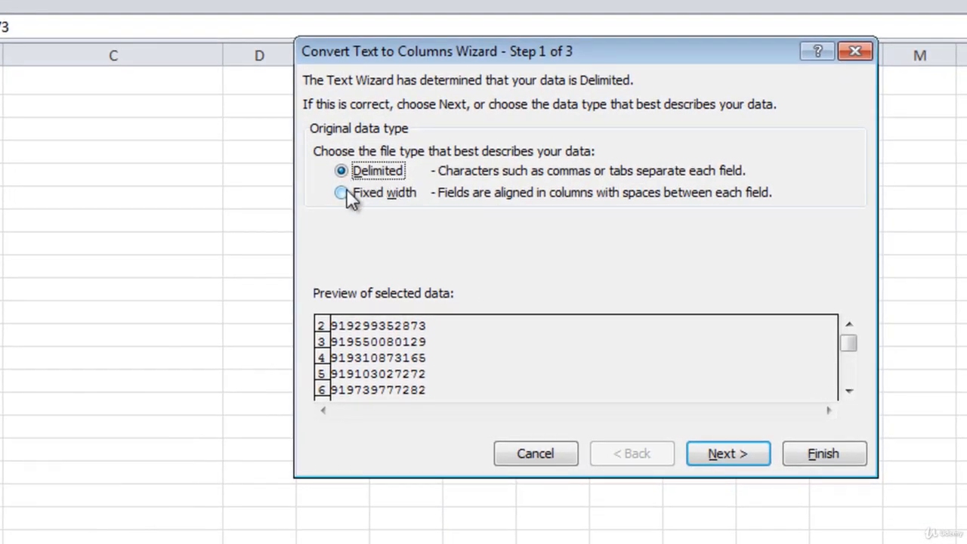
{"action": "left_click", "coordinate": [347, 193]}
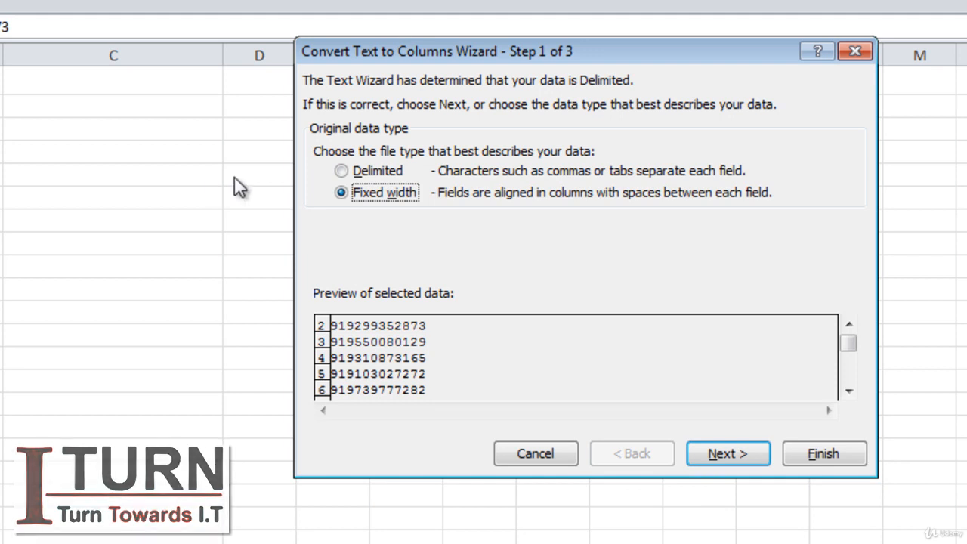
{"action": "left_click", "coordinate": [722, 457]}
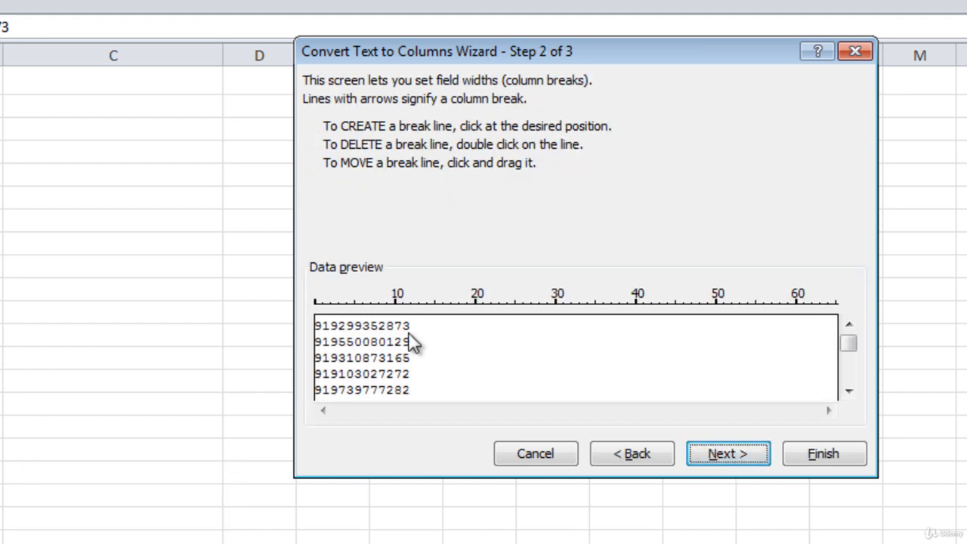
- Add a column break after the second digit to separate the country code 91, and finish splitting the phone numbers
{"action": "left_click", "coordinate": [332, 310]}
{"action": "left_click", "coordinate": [727, 454]}
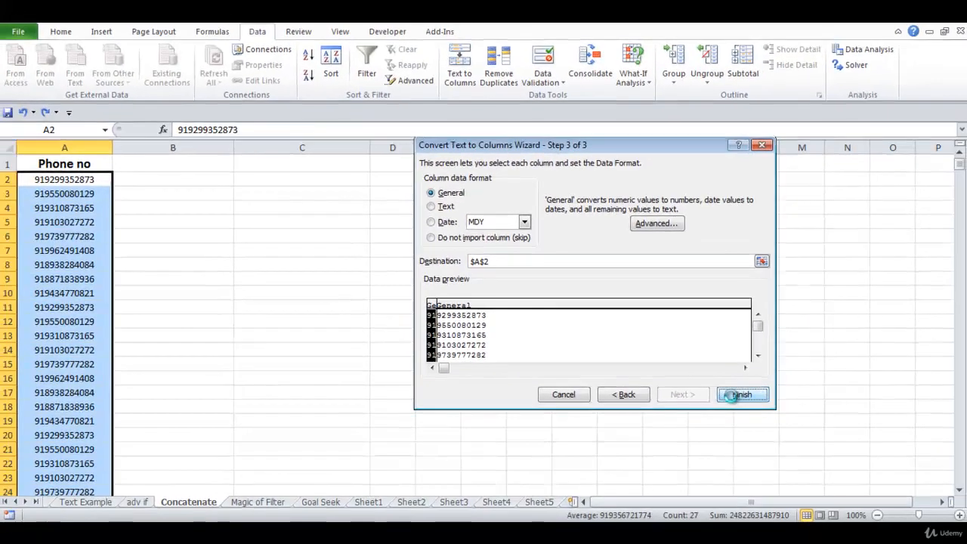
{"action": "left_click", "coordinate": [772, 429]}
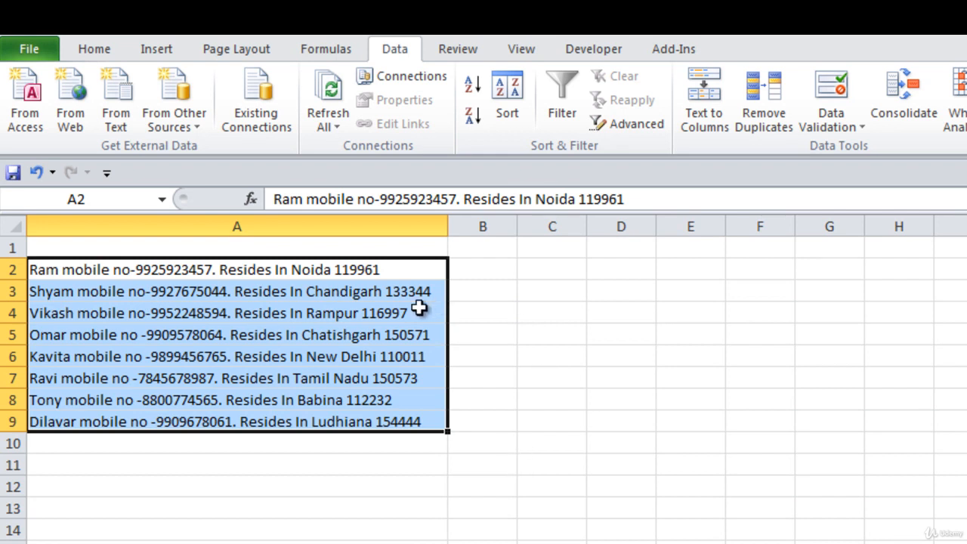
- Start a delimited Text to Columns conversion on A2:A9 of Sheet5, keeping the period as the Other delimiter
{"action": "left_click", "coordinate": [697, 106]}
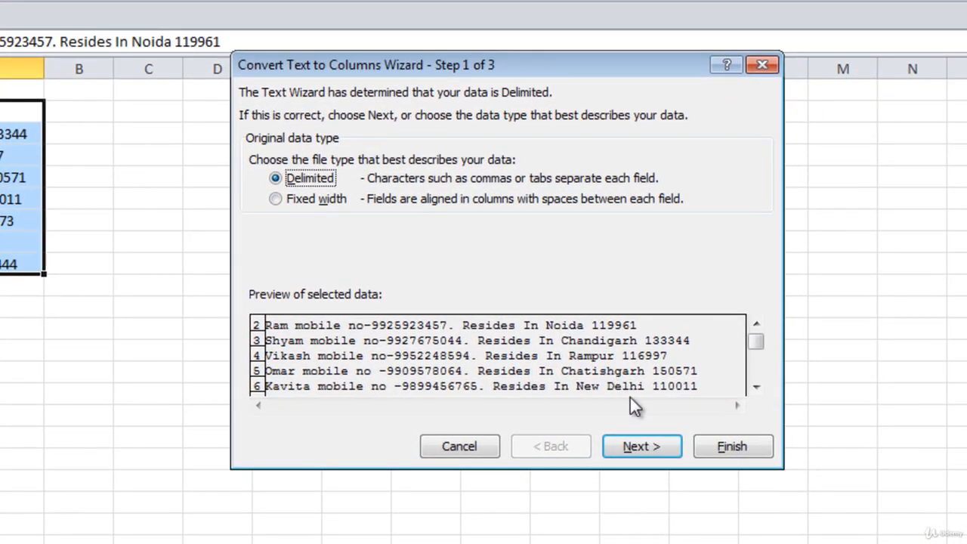
{"action": "left_click", "coordinate": [664, 457]}
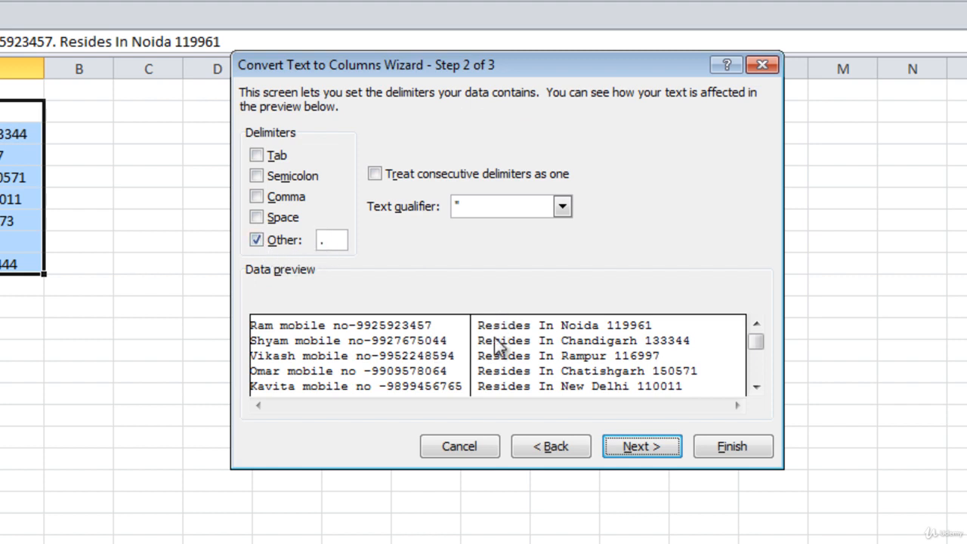
{"action": "left_click", "coordinate": [638, 447]}
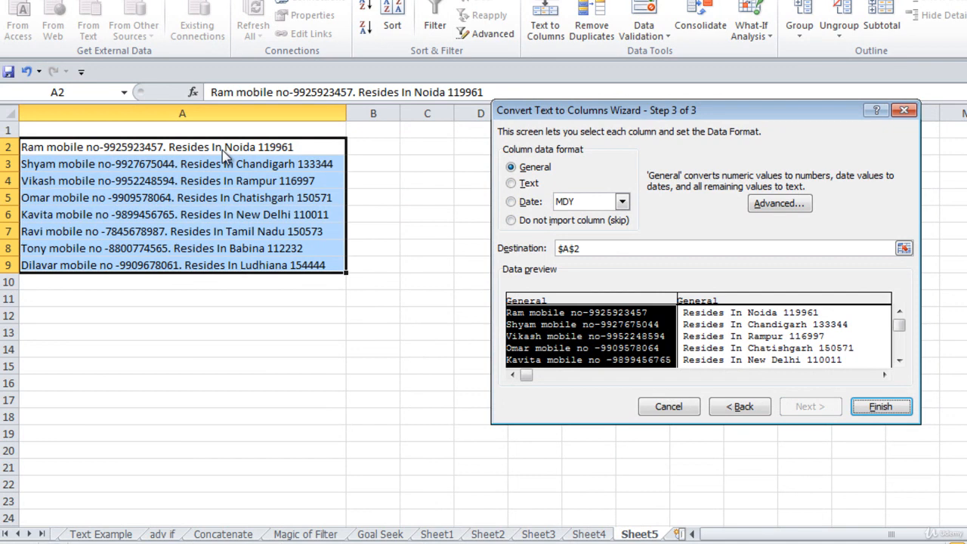
- Set the destination of the split data to A11 and finish the conversion
{"action": "left_click", "coordinate": [597, 247]}
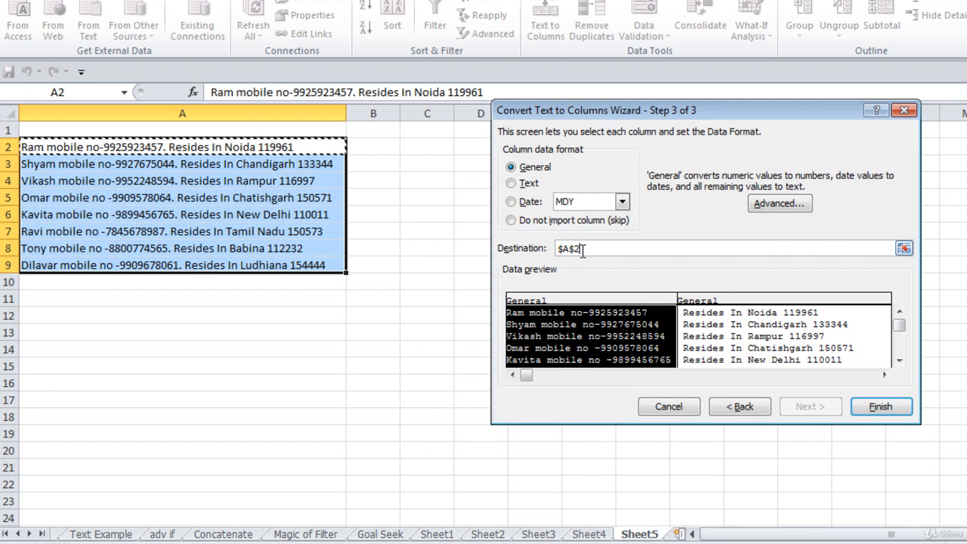
{"action": "left_click", "coordinate": [164, 299]}
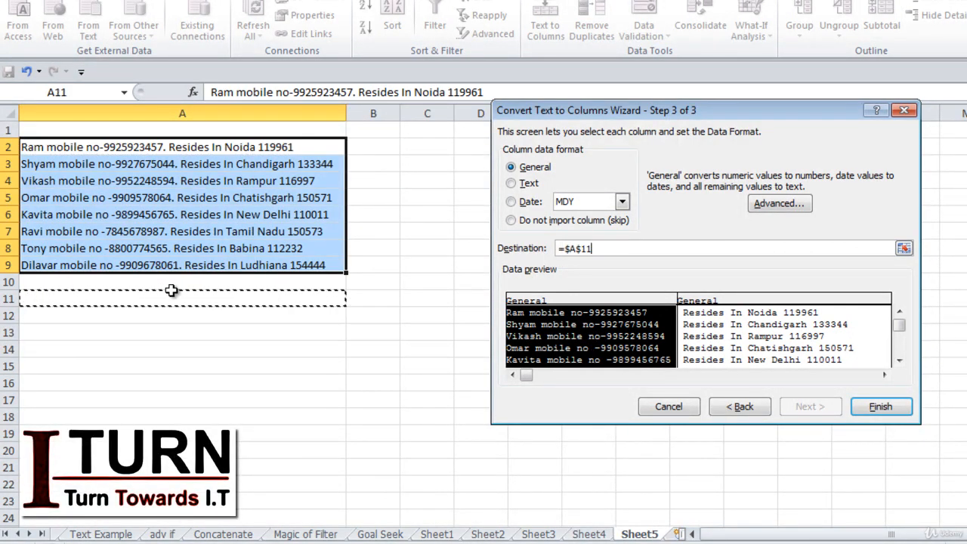
{"action": "left_click", "coordinate": [897, 408]}
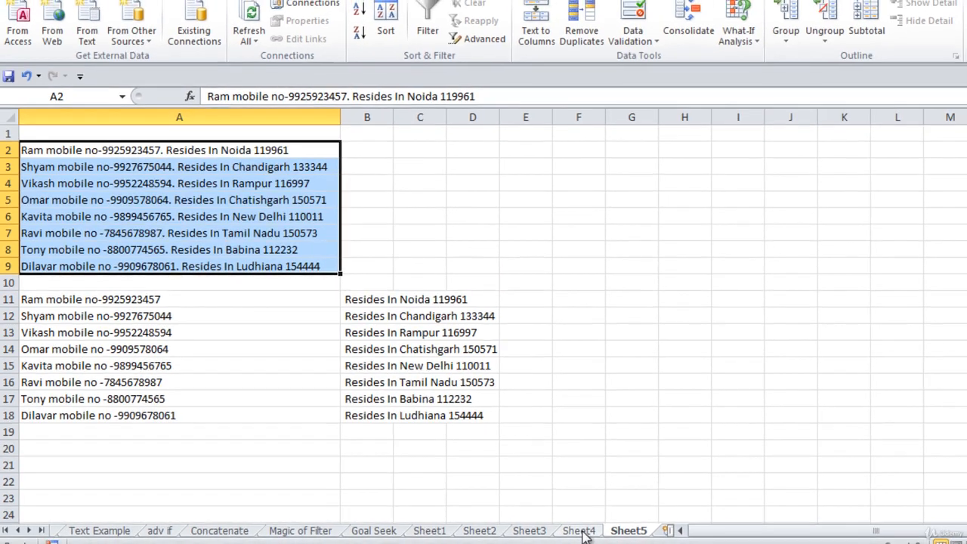
- Enter the date 9-4-2010 in B3 on Sheet4, below the Date heading
{"action": "left_click", "coordinate": [580, 531]}
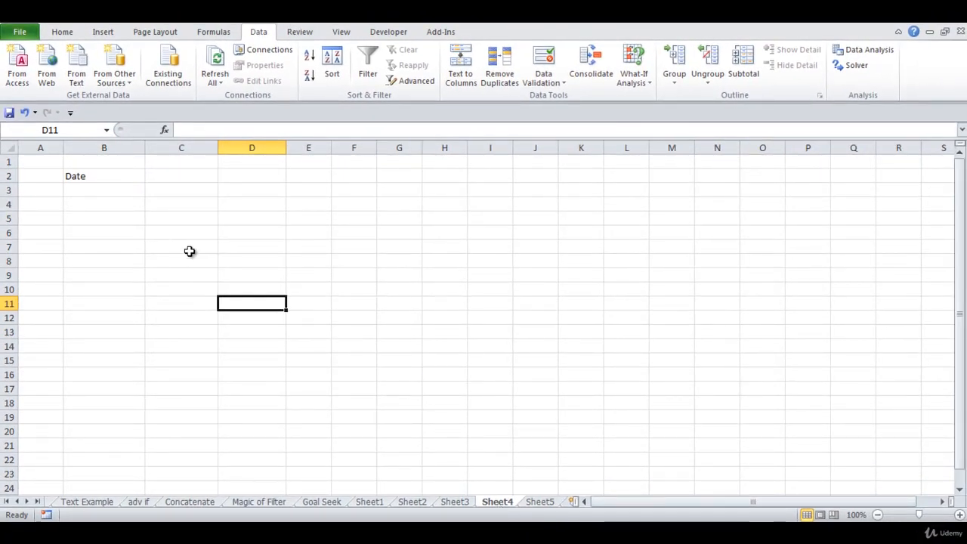
{"action": "left_click", "coordinate": [186, 259]}
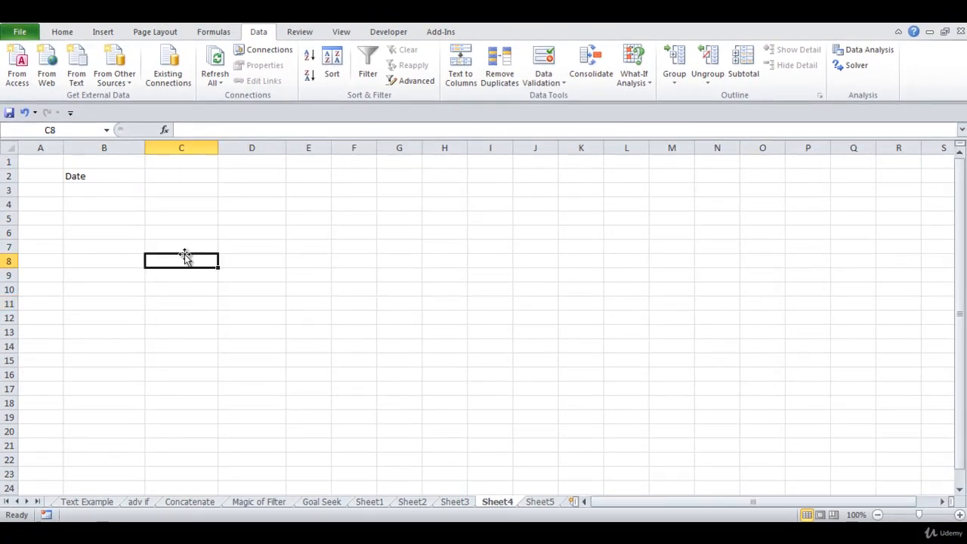
{"action": "left_click", "coordinate": [109, 193]}
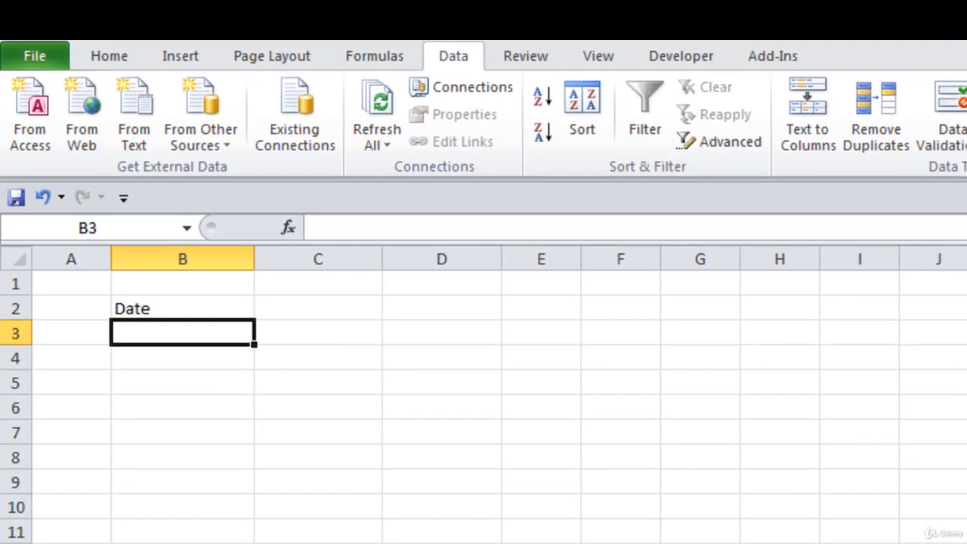
{"action": "type", "text": "9-"}
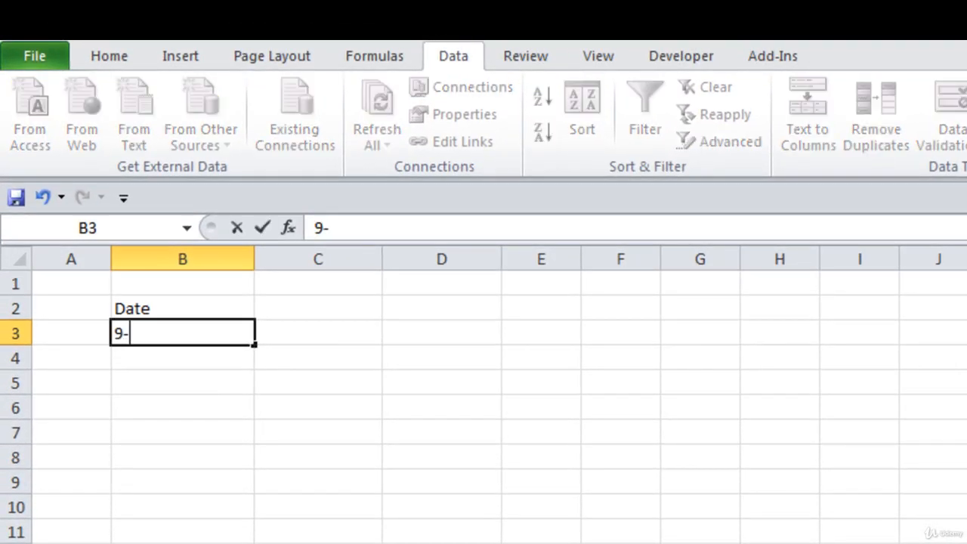
{"action": "type", "text": "4-2010"}
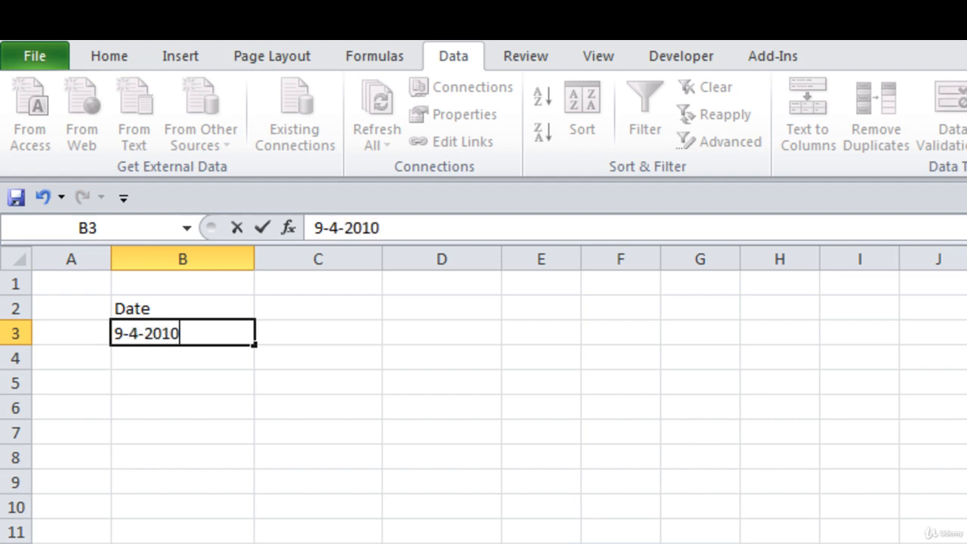
{"action": "key", "text": "Return"}
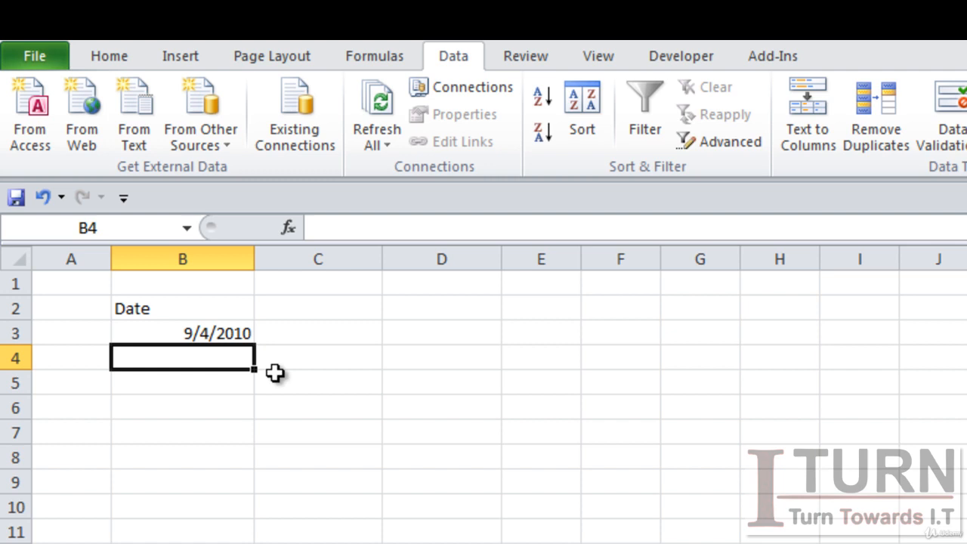
- Try the 14-Mar-01 date format on the date in B3, and undo the format change
{"action": "left_click", "coordinate": [216, 338]}
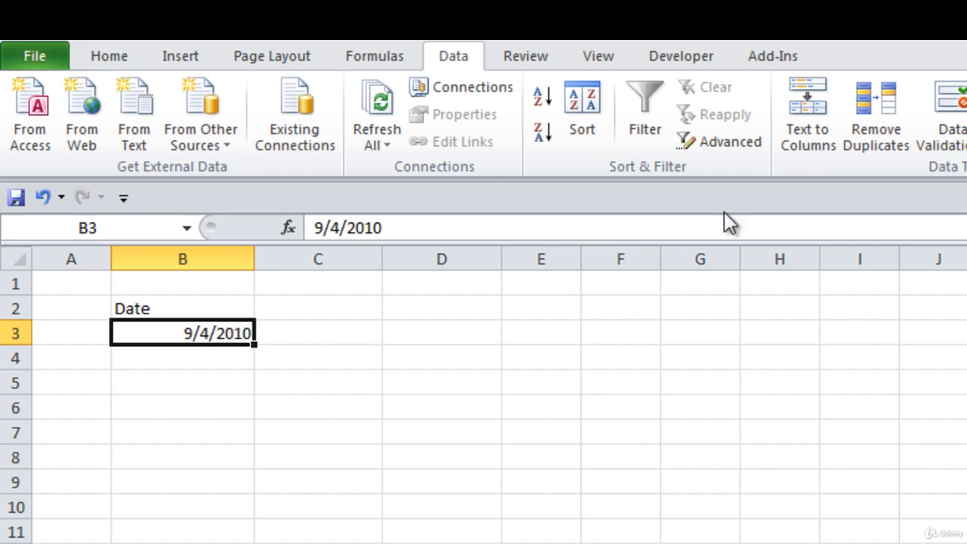
{"action": "left_click", "coordinate": [110, 58]}
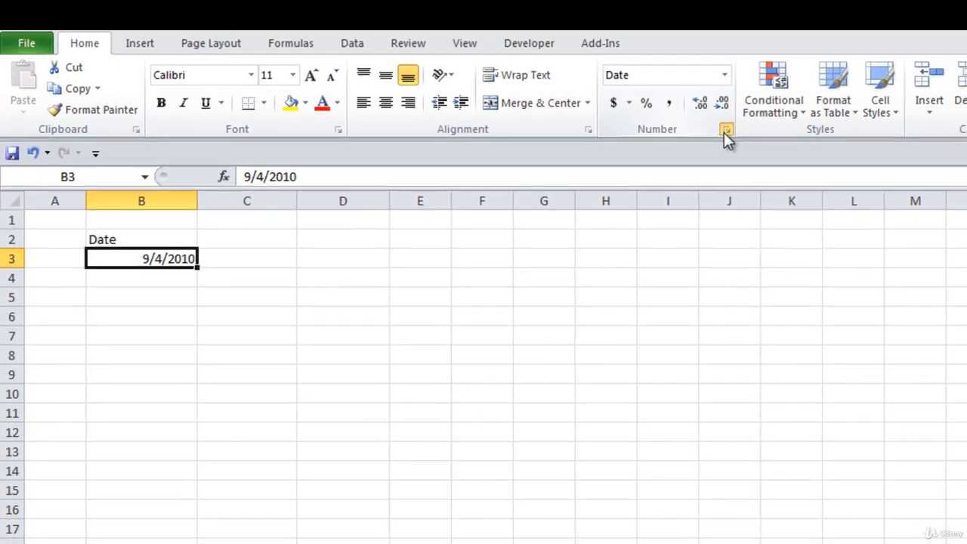
{"action": "left_click", "coordinate": [749, 134]}
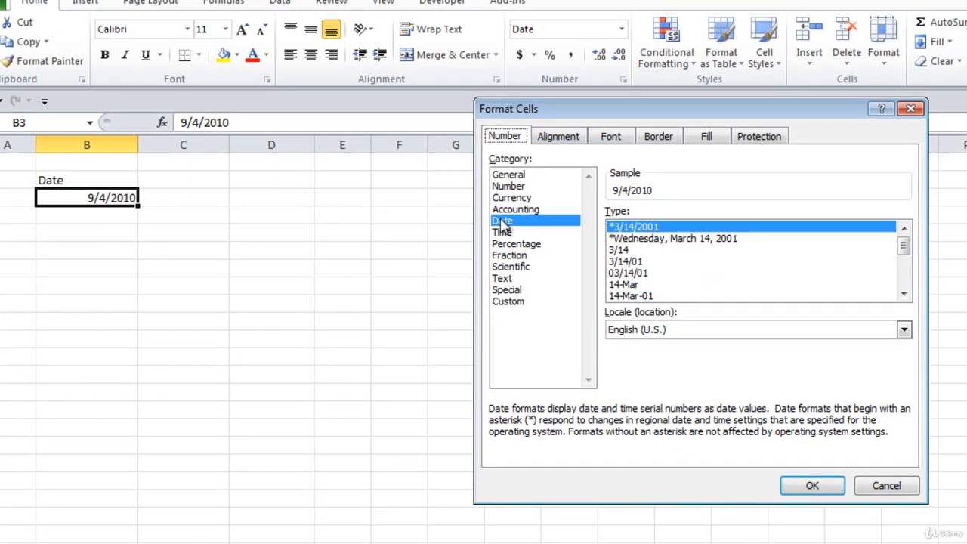
{"action": "left_click", "coordinate": [638, 297]}
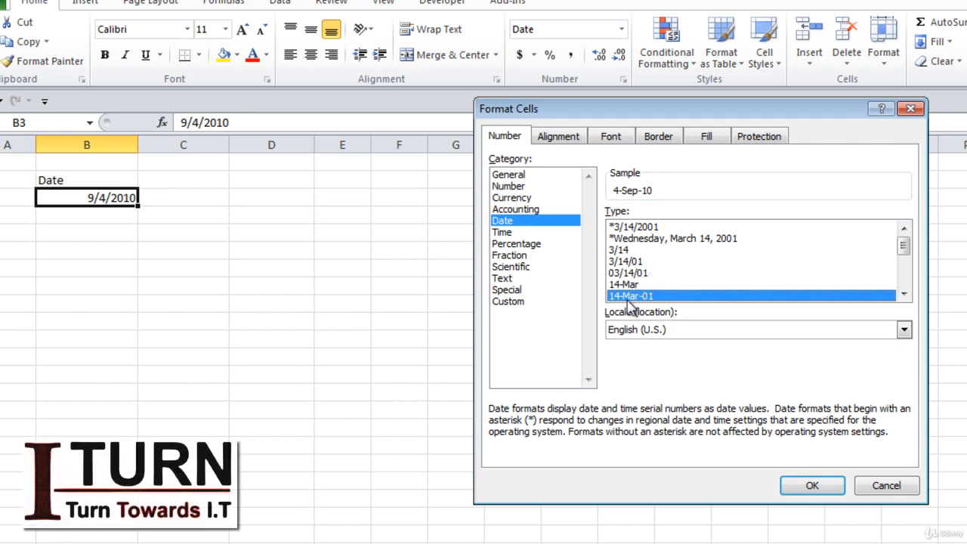
{"action": "left_click", "coordinate": [798, 485]}
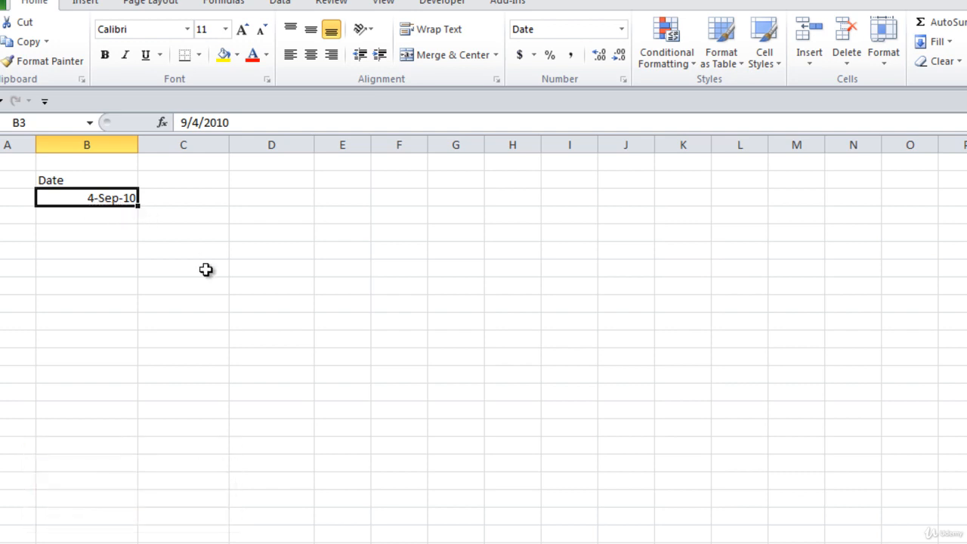
{"action": "key", "text": "ctrl+z"}
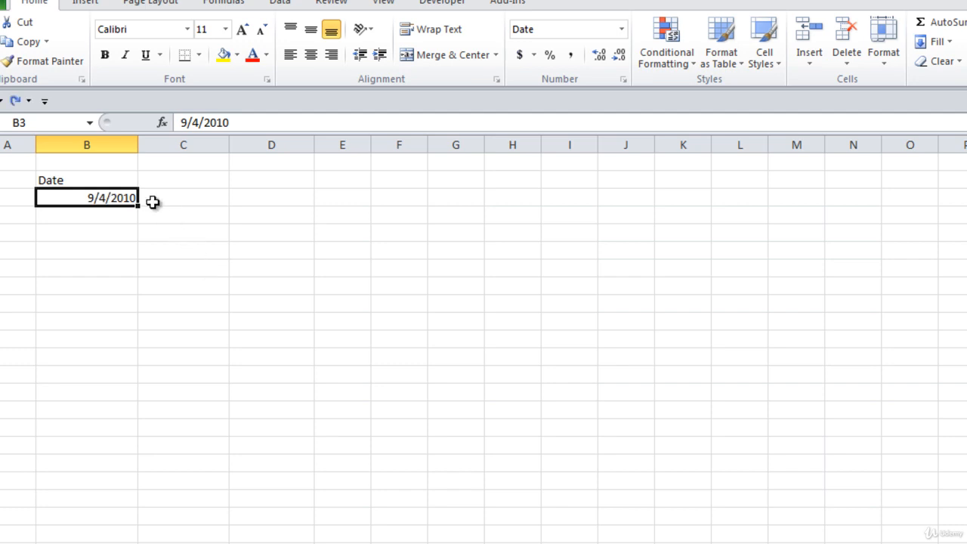
- Enter the date 14-4-2010 in B4 and compare it with the date entry in B3
{"action": "left_click", "coordinate": [104, 214]}
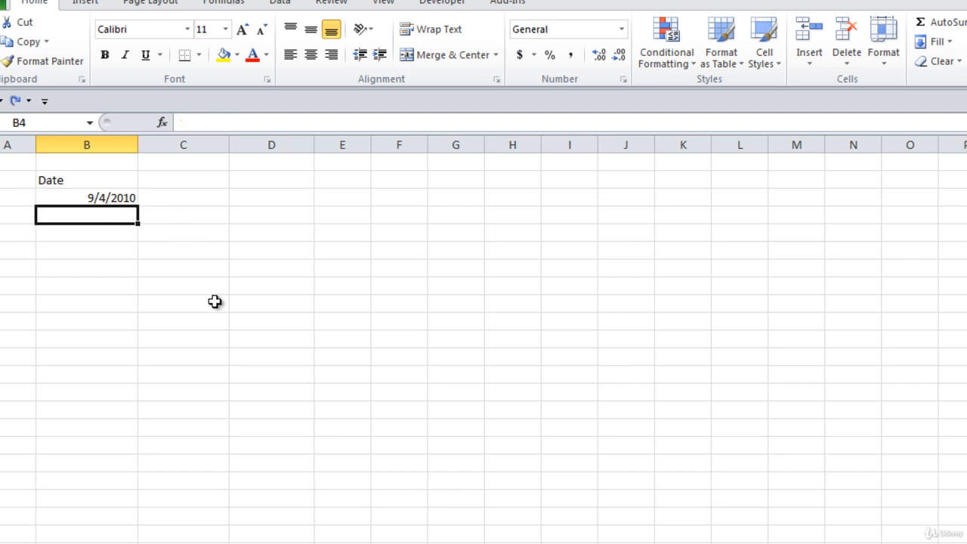
{"action": "type", "text": "14-"}
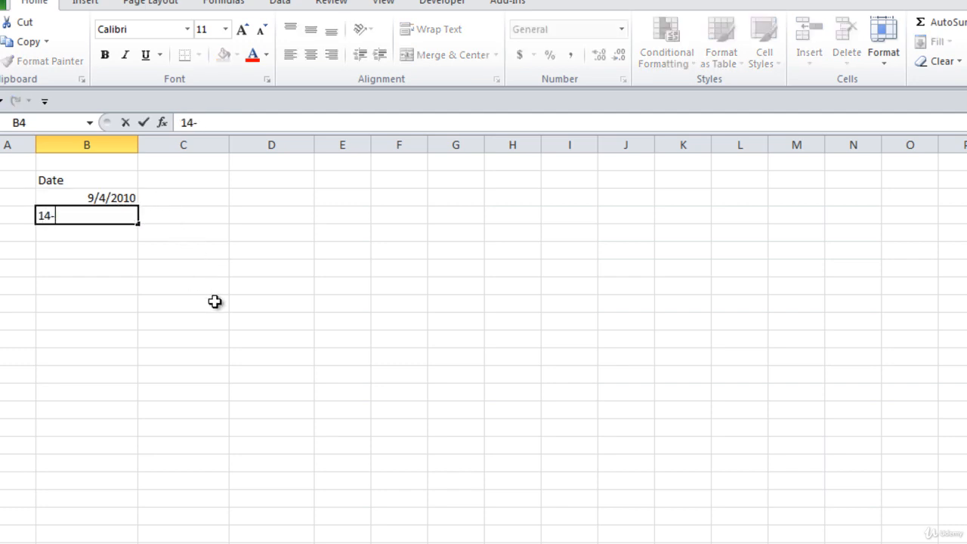
{"action": "type", "text": "4-2010"}
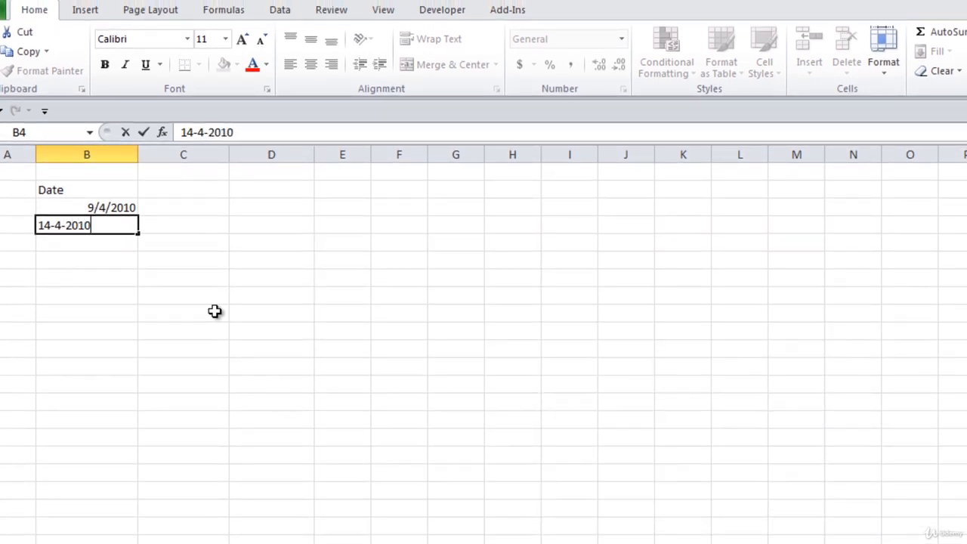
{"action": "key", "text": "Return"}
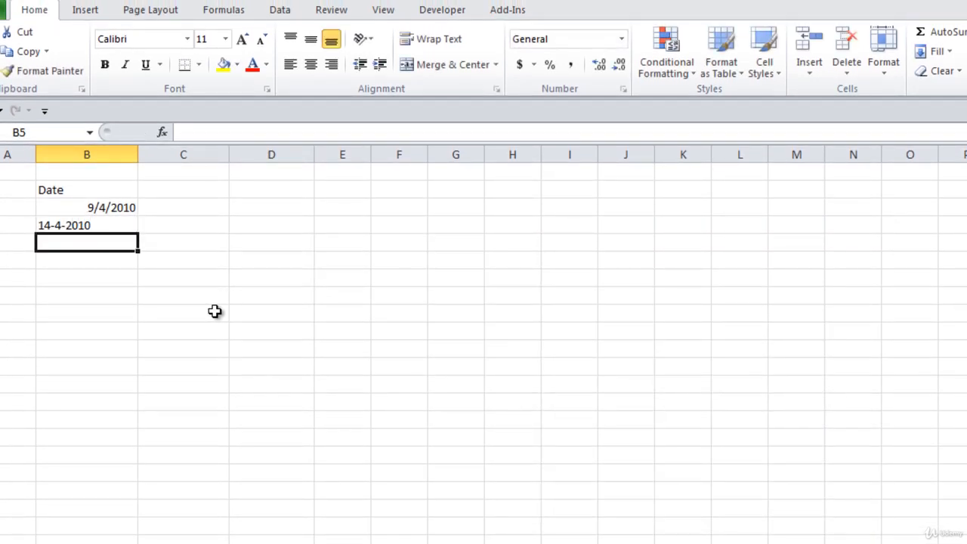
{"action": "left_click", "coordinate": [91, 226]}
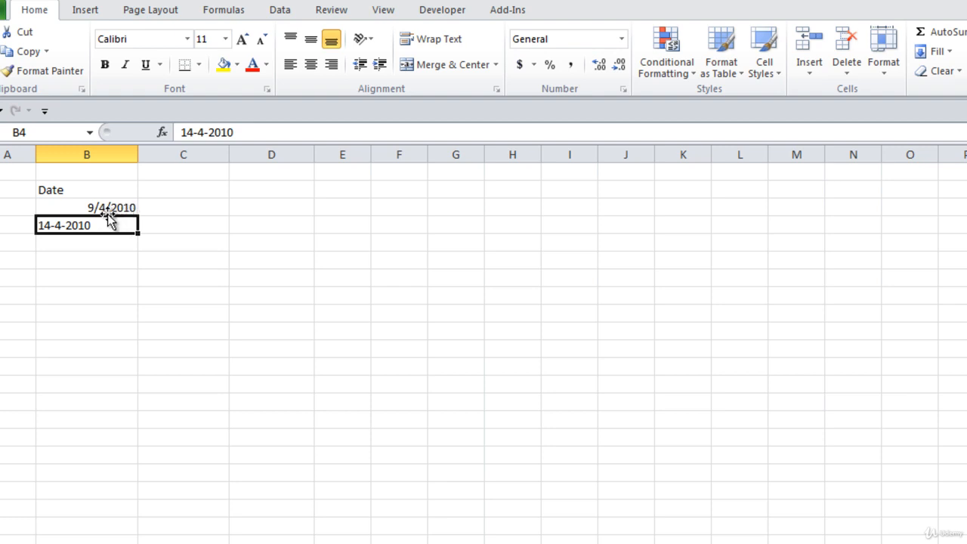
{"action": "left_click", "coordinate": [105, 210]}
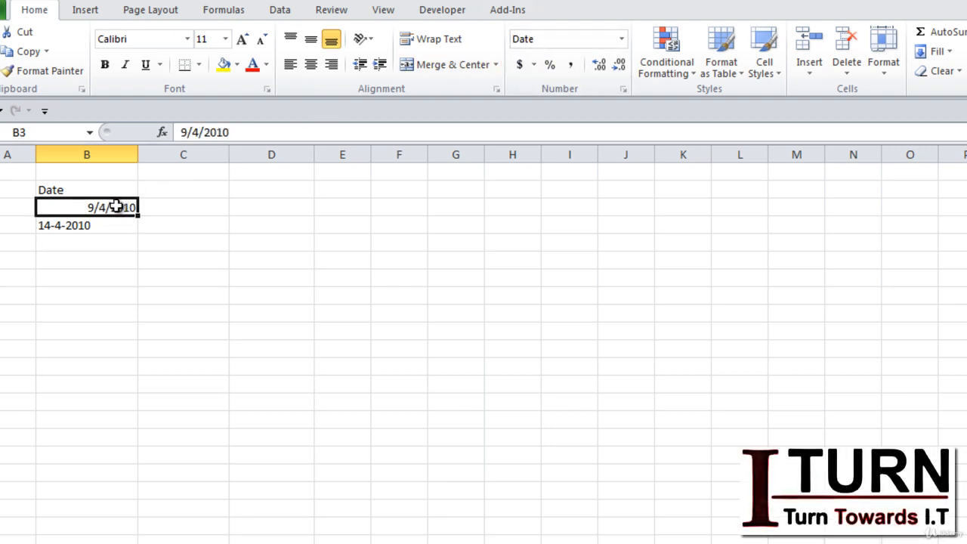
- Start a delimited Text to Columns conversion on B3:B4 with the Other delimiter turned off, continuing to the data format settings
{"action": "left_click_drag", "start_coordinate": [115, 211], "coordinate": [114, 225]}
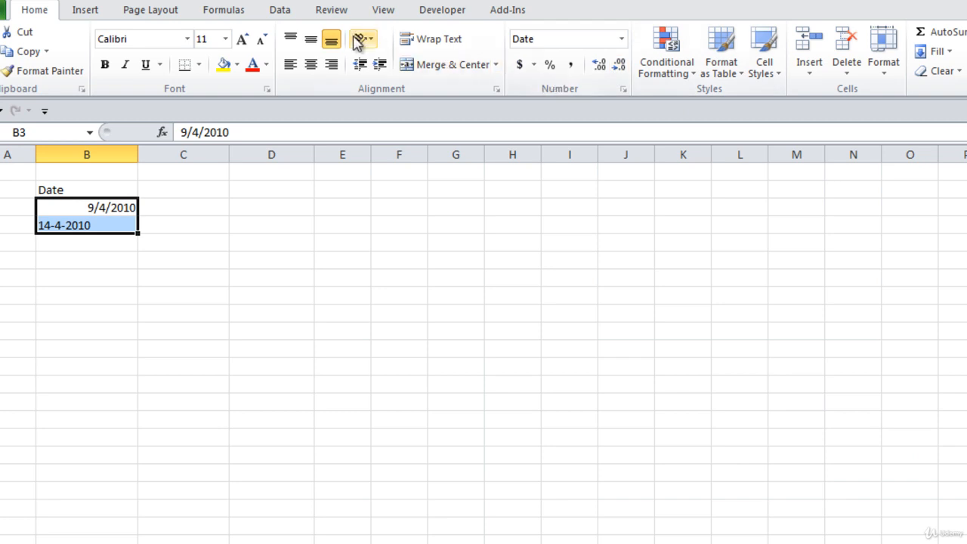
{"action": "left_click", "coordinate": [278, 15]}
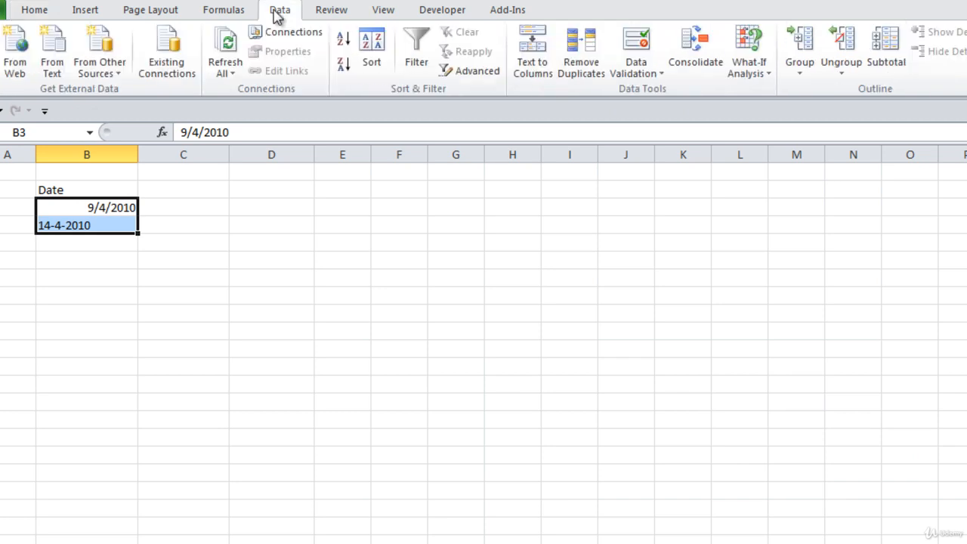
{"action": "left_click", "coordinate": [538, 72]}
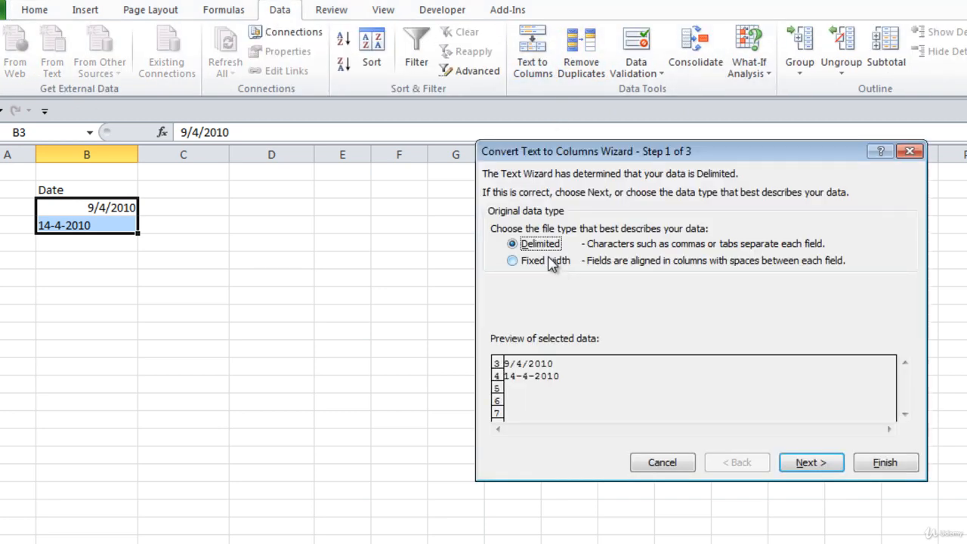
{"action": "left_click", "coordinate": [810, 462]}
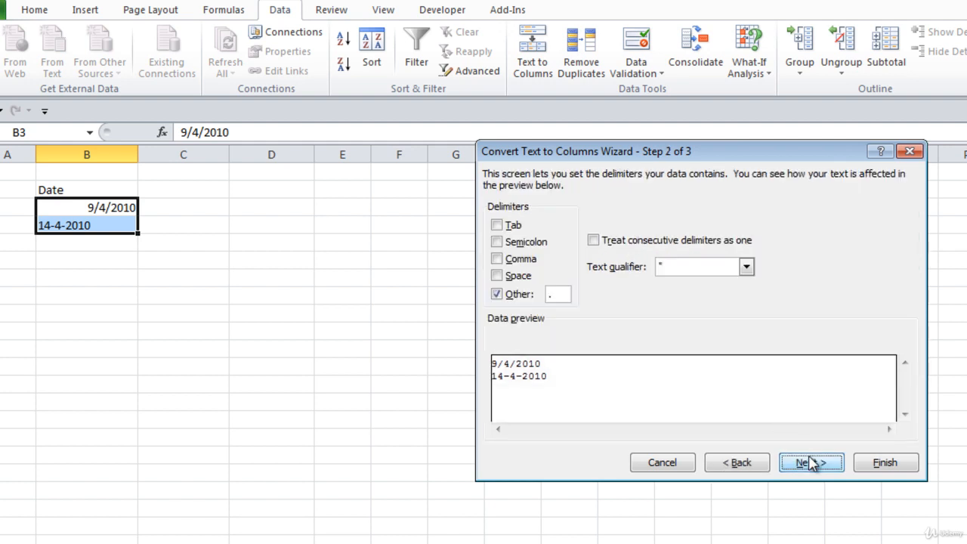
{"action": "left_click", "coordinate": [497, 295]}
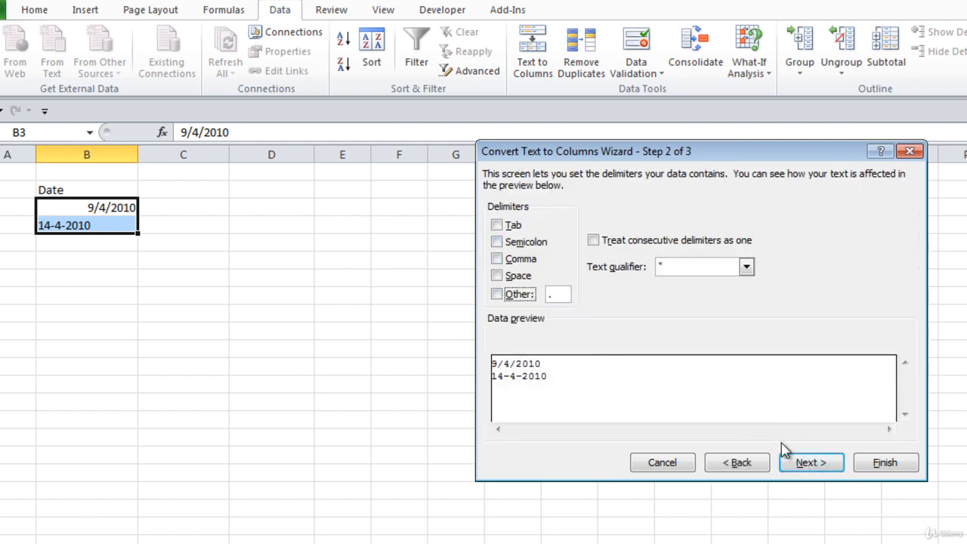
{"action": "left_click", "coordinate": [810, 463]}
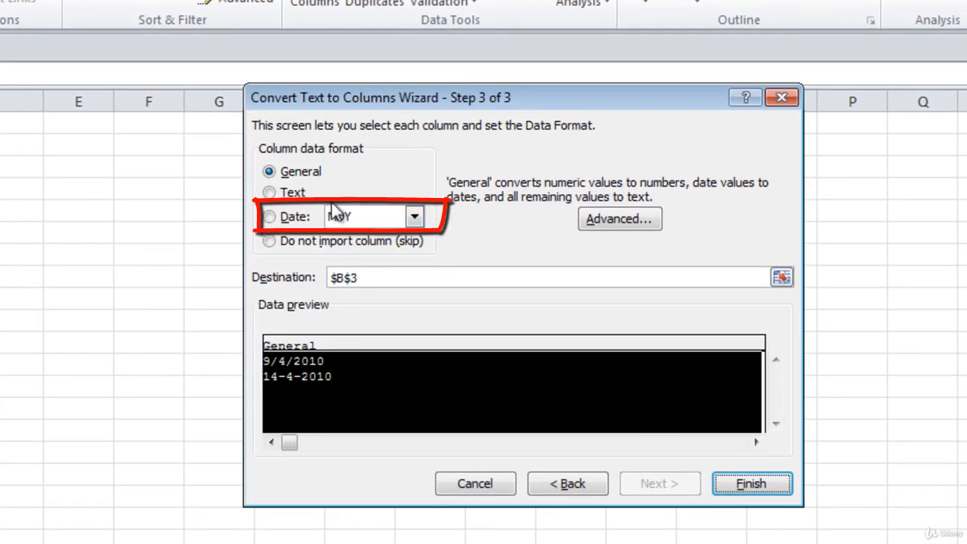
- Set the column data format to Date DMY with C3 as the destination, and finish the conversion
{"action": "left_click", "coordinate": [270, 218]}
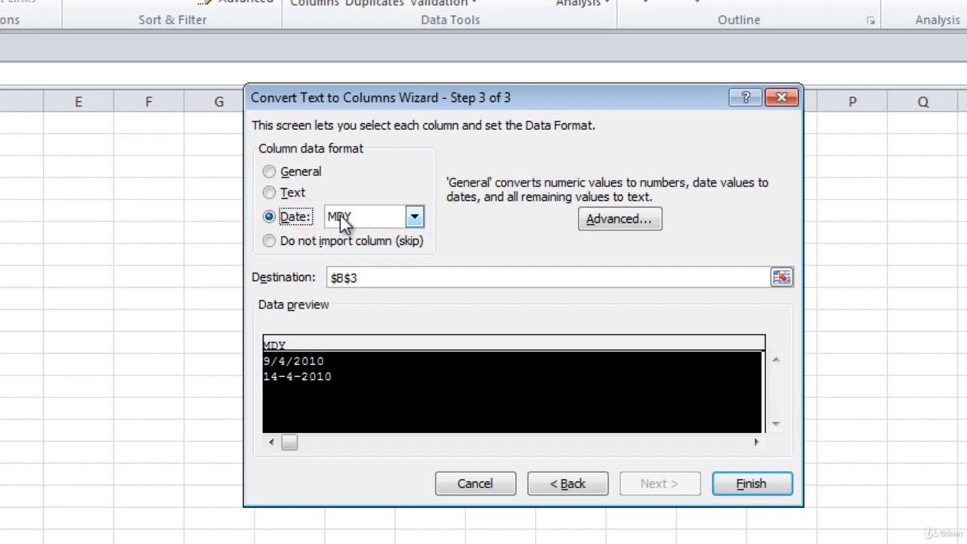
{"action": "left_click", "coordinate": [417, 216]}
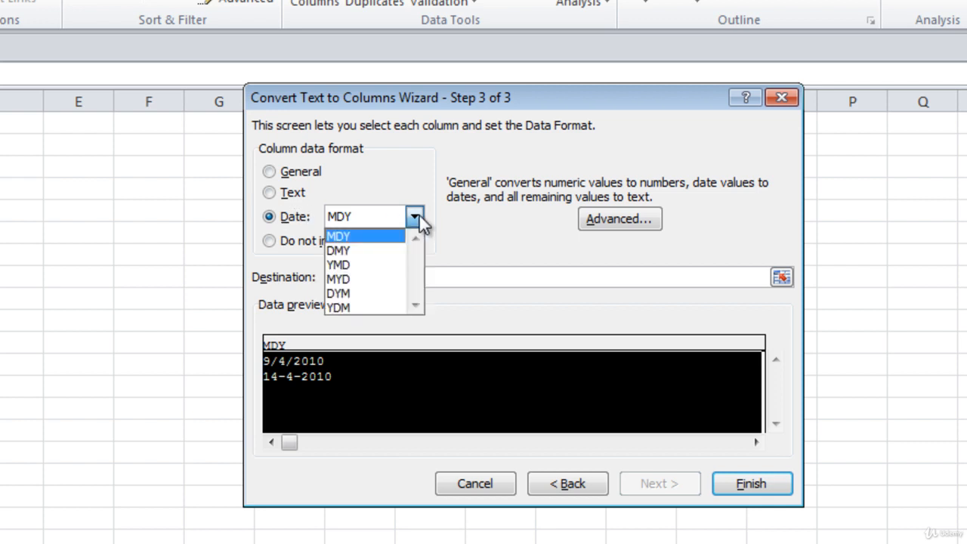
{"action": "left_click", "coordinate": [340, 252]}
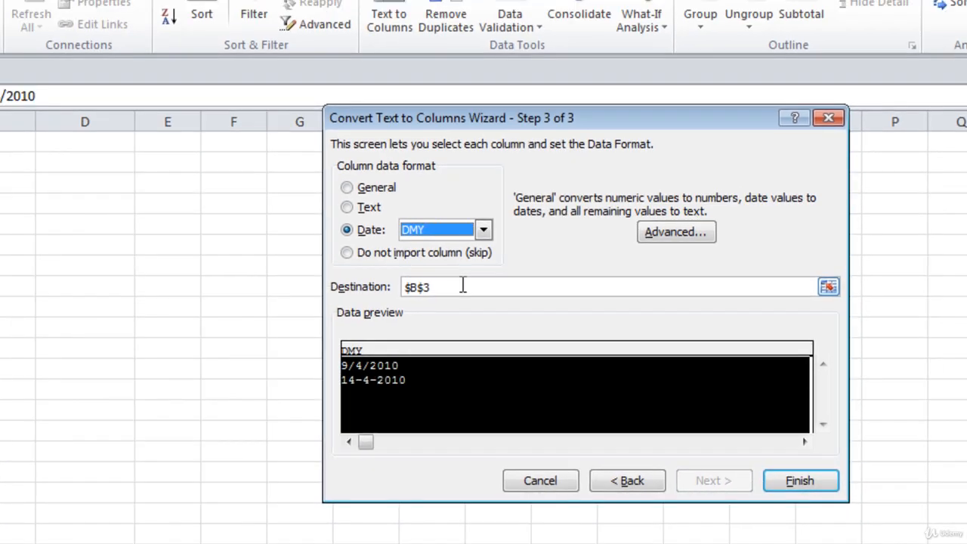
{"action": "left_click", "coordinate": [399, 276]}
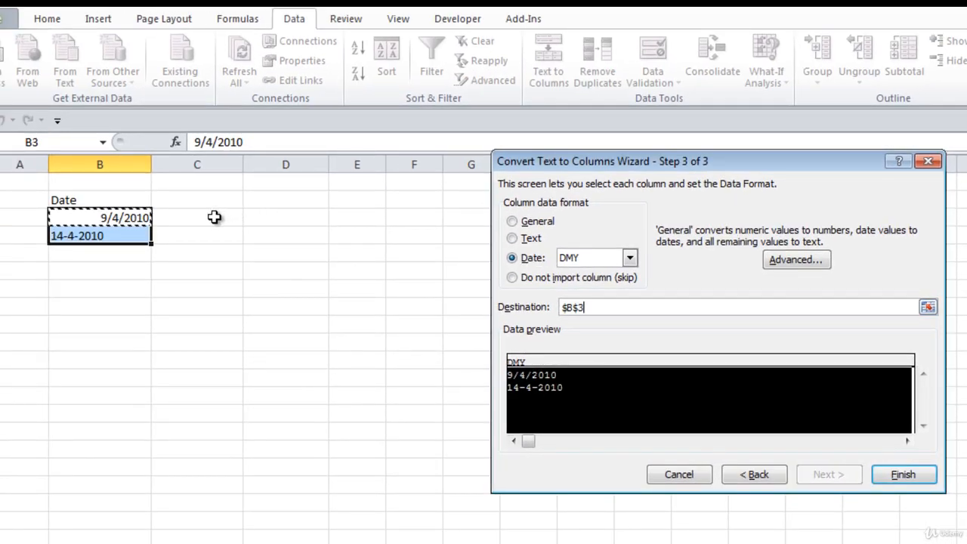
{"action": "left_click", "coordinate": [215, 217]}
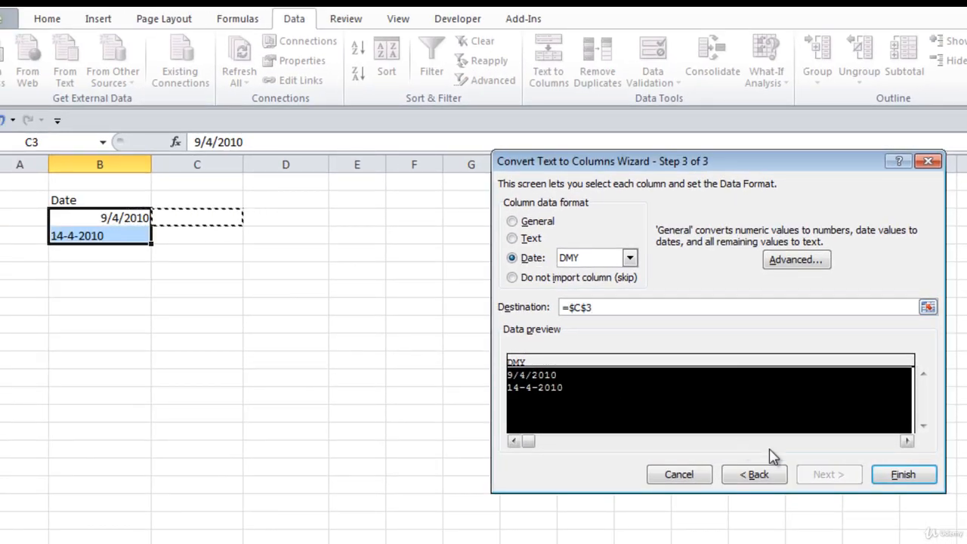
{"action": "left_click", "coordinate": [906, 472]}
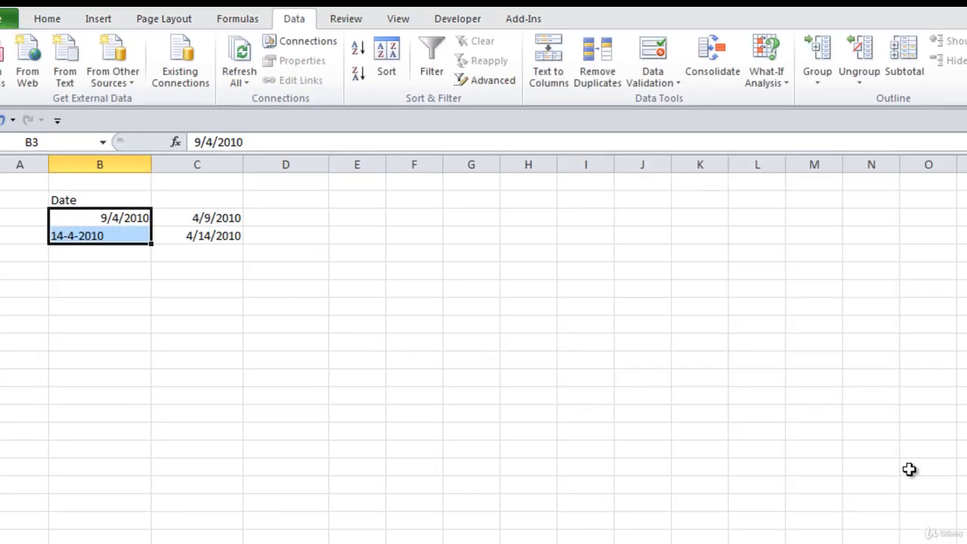
{"action": "left_click", "coordinate": [200, 252]}
{"action": "left_click", "coordinate": [195, 233]}
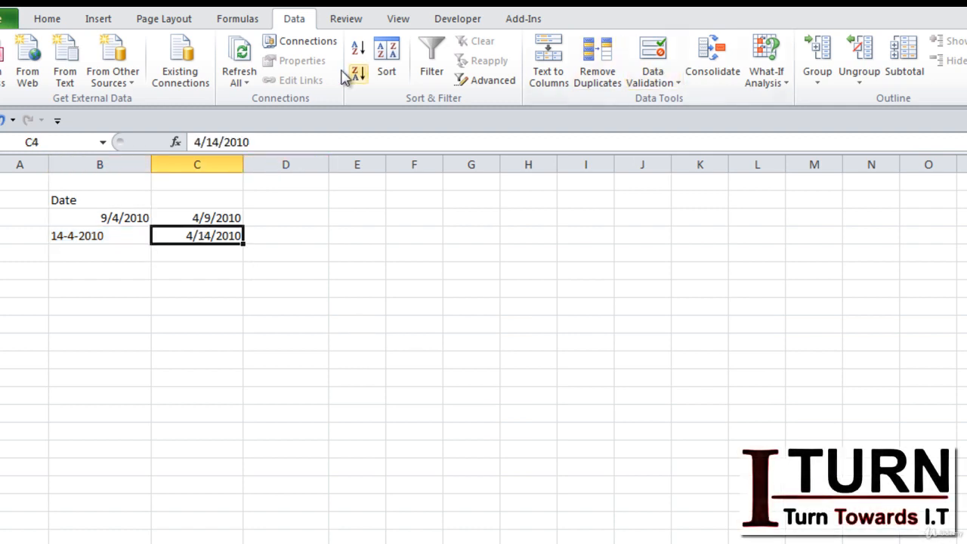
- Format the converted dates in C3:C4 with the 14-Mar-01 date type and check both cells
{"action": "left_click", "coordinate": [45, 19]}
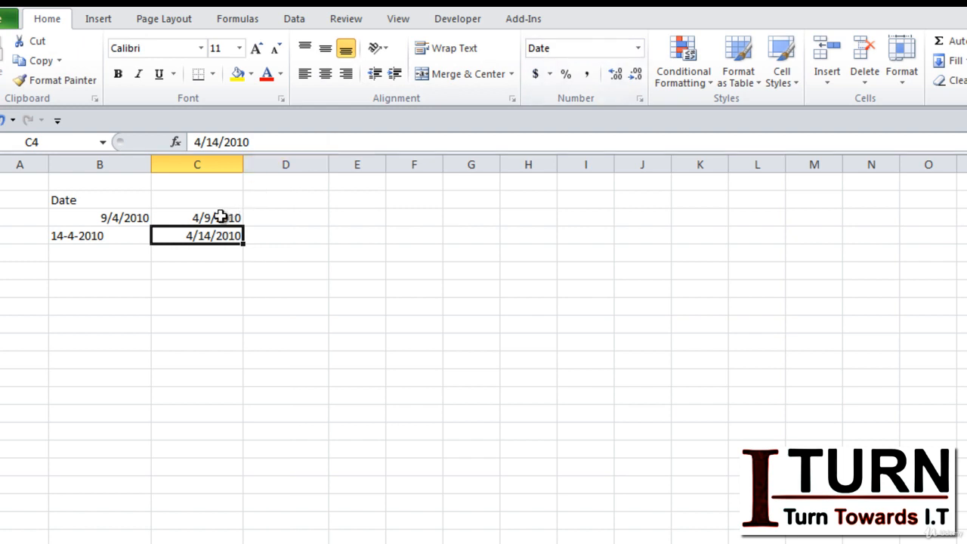
{"action": "left_click_drag", "start_coordinate": [219, 217], "coordinate": [216, 233]}
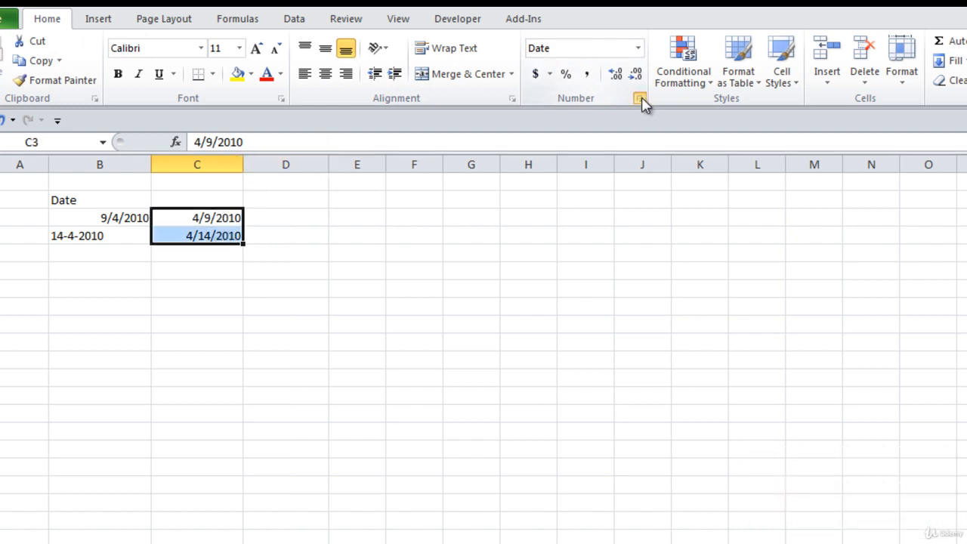
{"action": "left_click", "coordinate": [639, 99]}
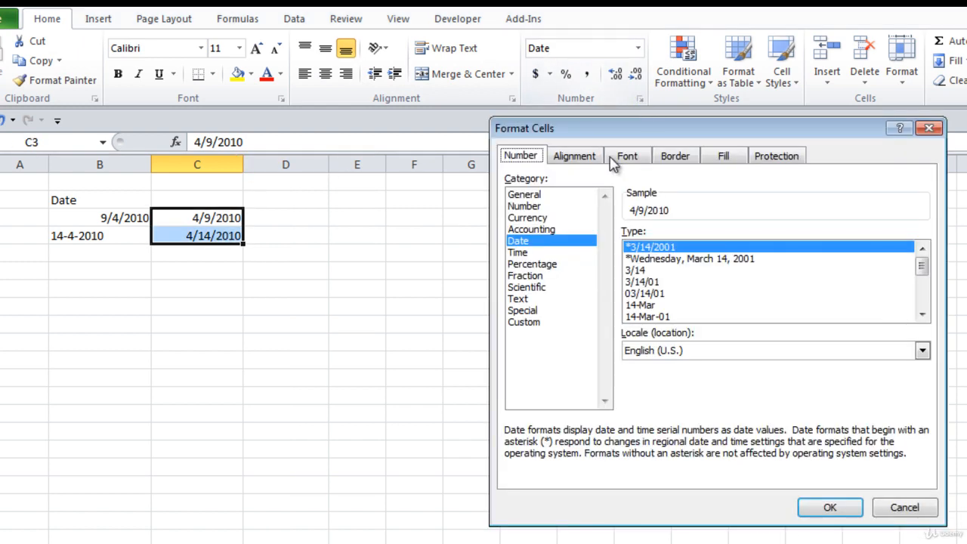
{"action": "left_click", "coordinate": [642, 318]}
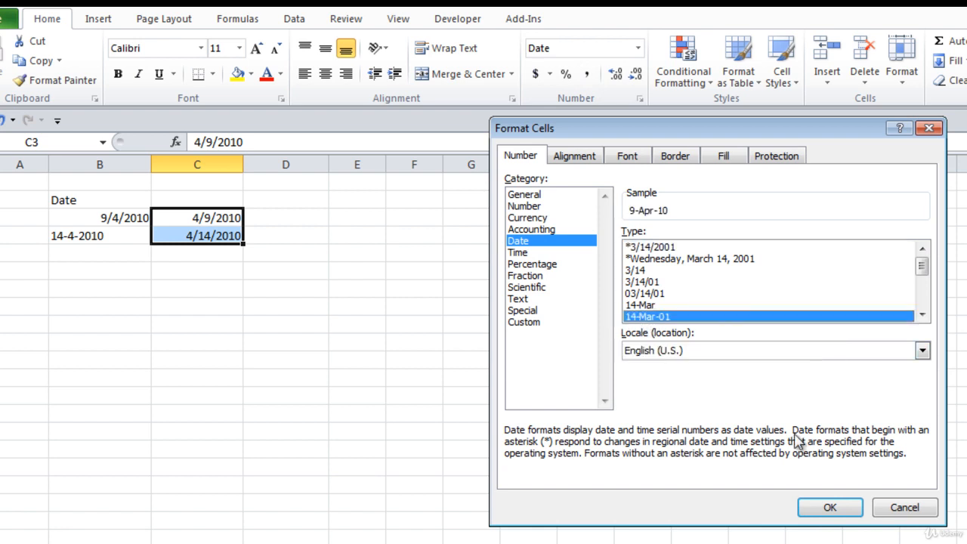
{"action": "left_click", "coordinate": [828, 508]}
{"action": "left_click", "coordinate": [211, 268]}
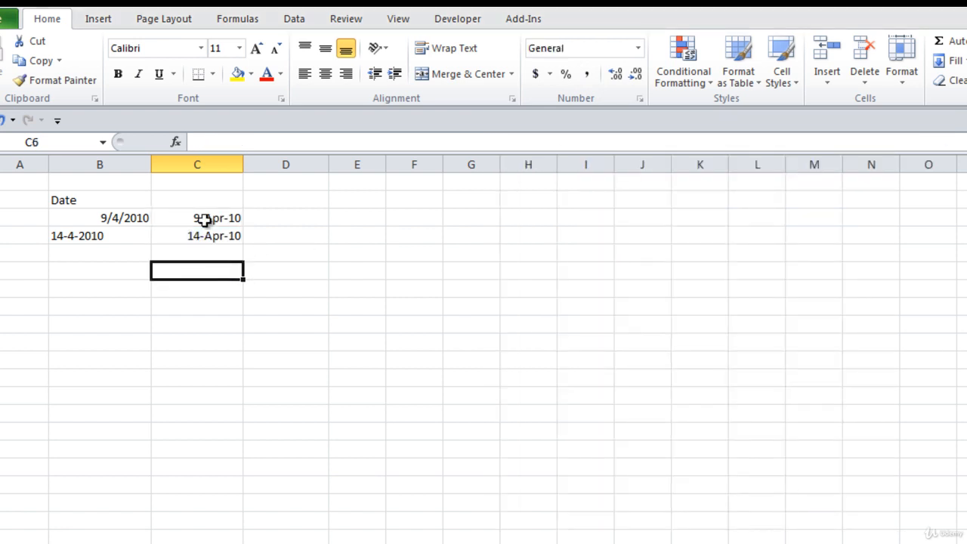
{"action": "left_click", "coordinate": [199, 217]}
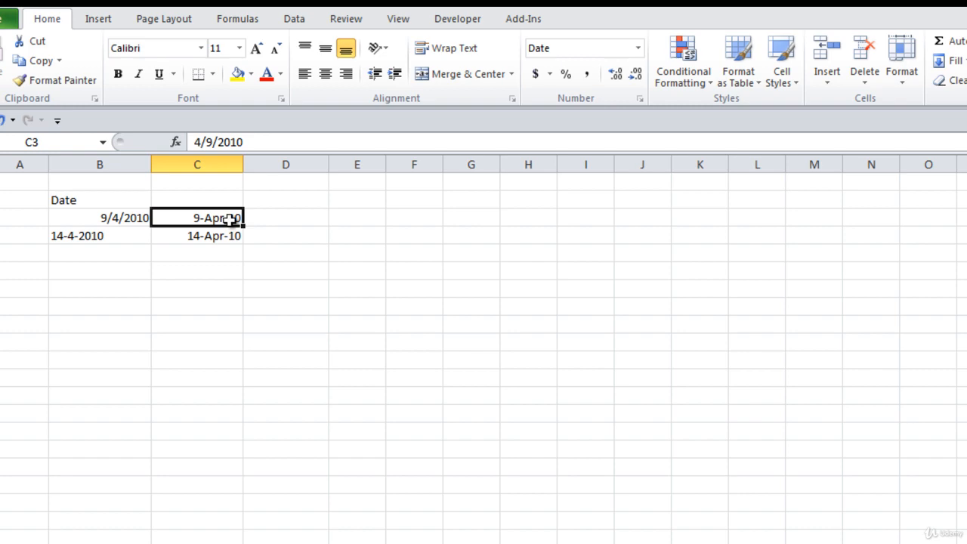
{"action": "left_click", "coordinate": [203, 233]}
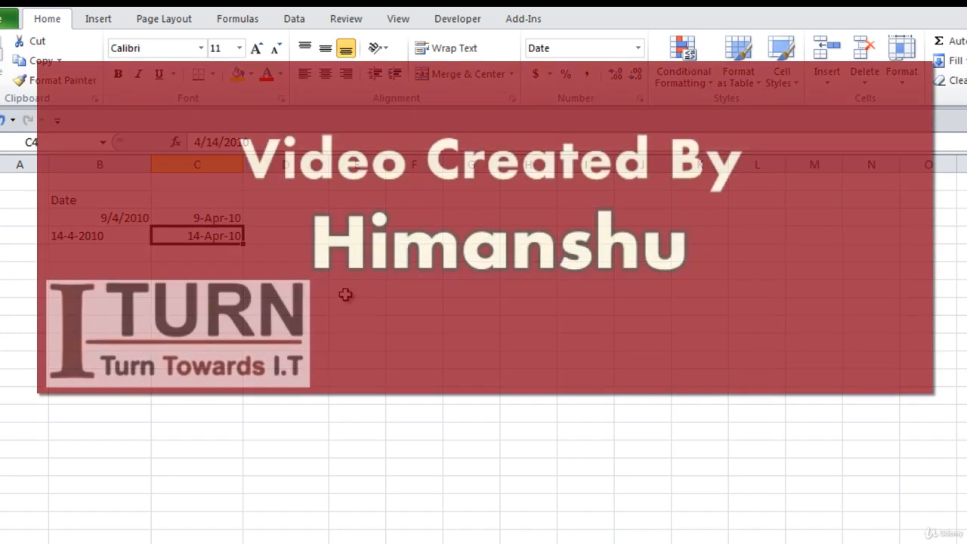